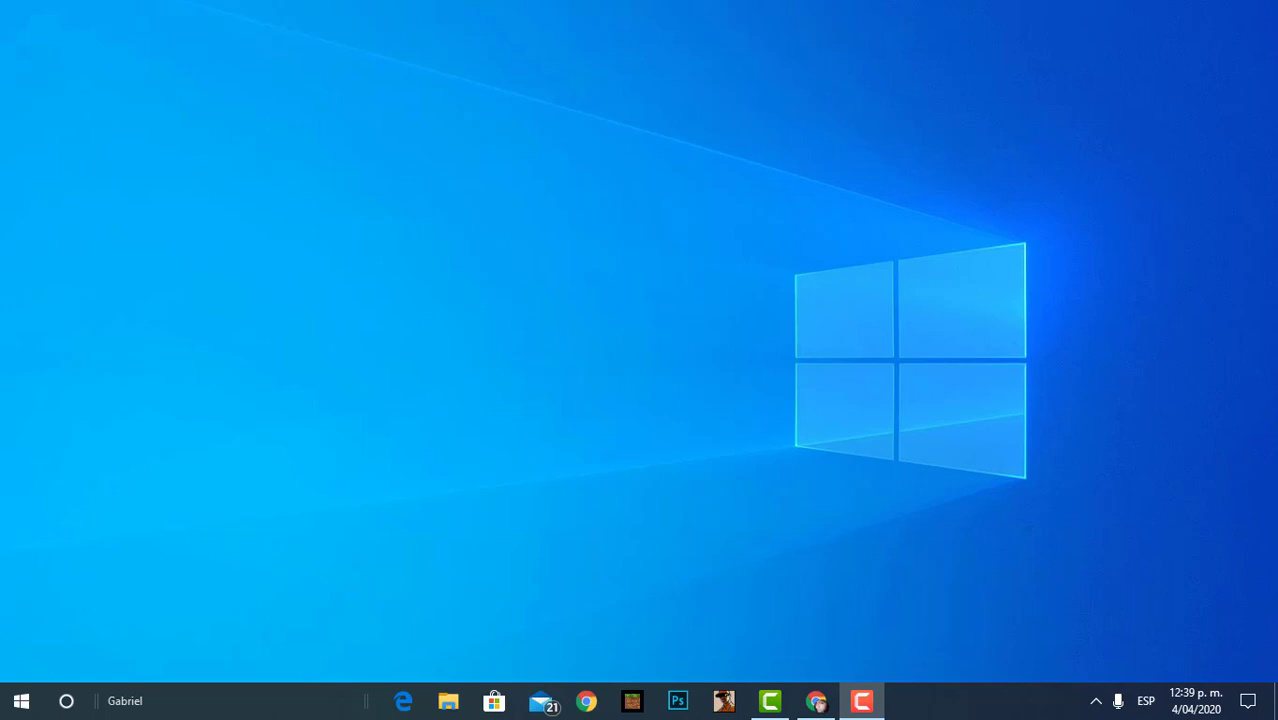
- Launch PowerPoint by running the powerpnt command from the Run box
{"action": "key", "text": "super+r"}
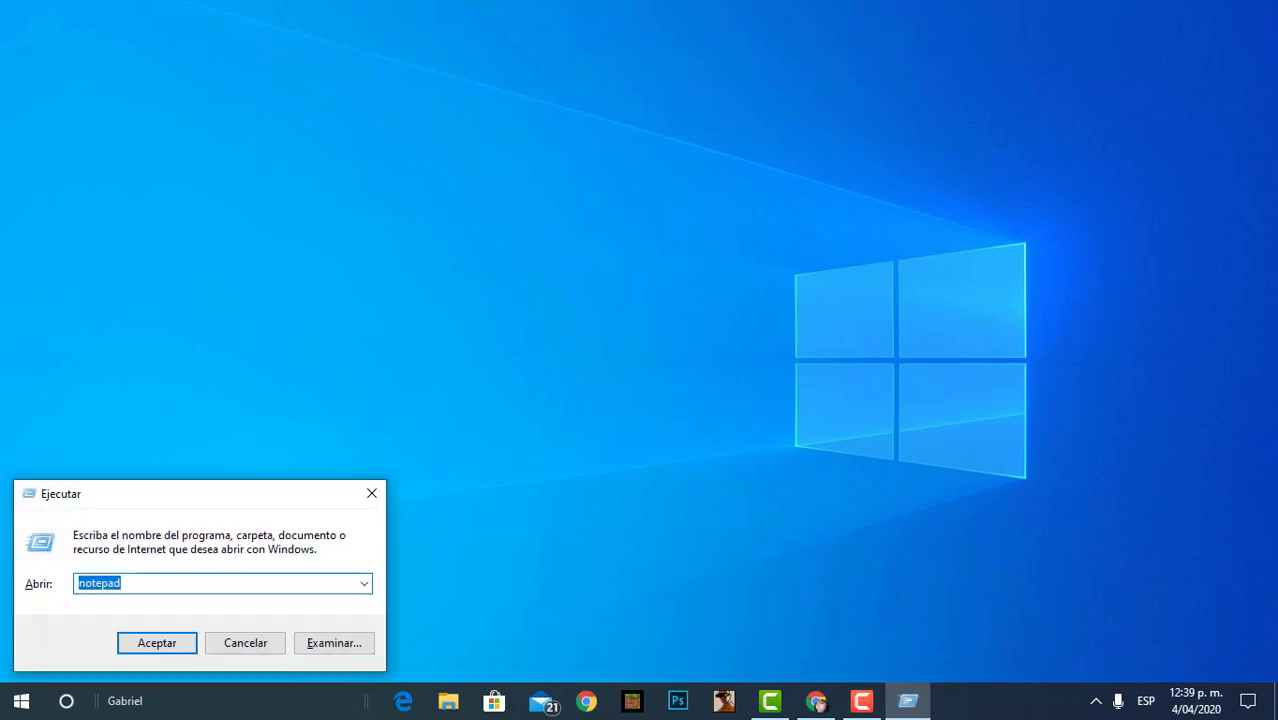
{"action": "type", "text": "powerpñ"}
{"action": "type", "text": "t"}
{"action": "key", "text": "Return"}
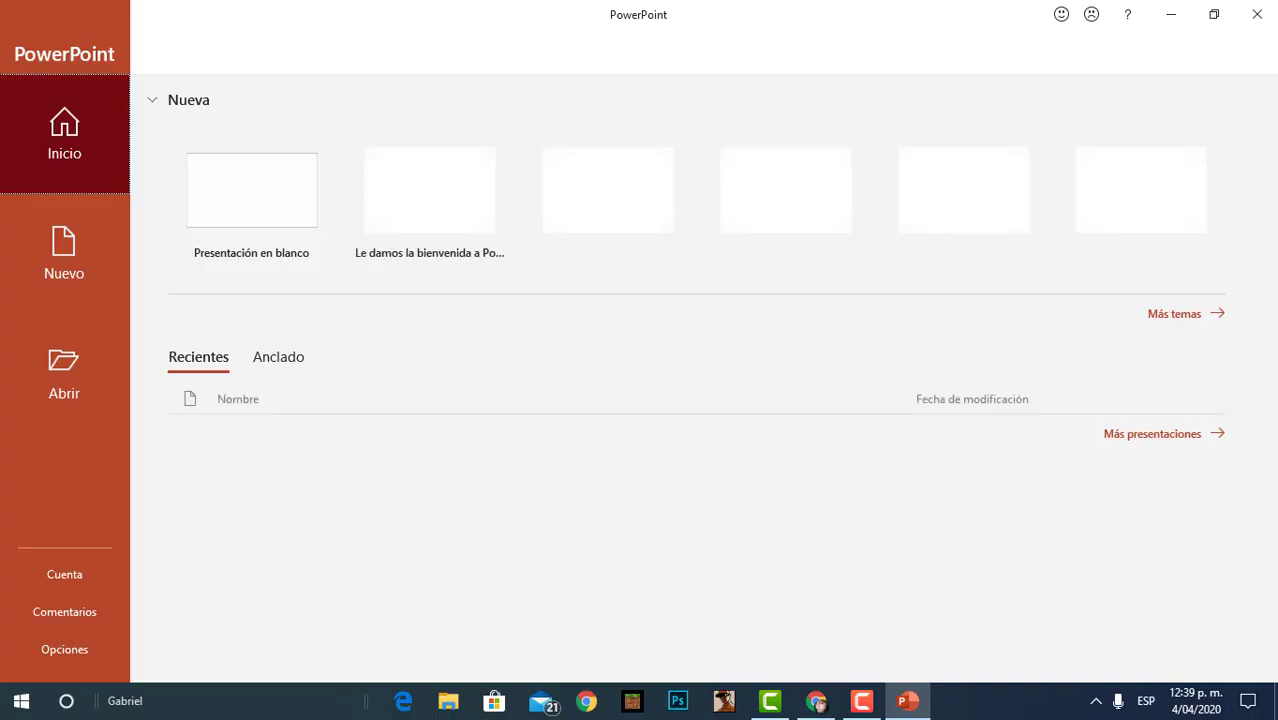
- Create a blank presentation and drag the Earth image from the browser onto slide 1
{"action": "left_click", "coordinate": [251, 174]}
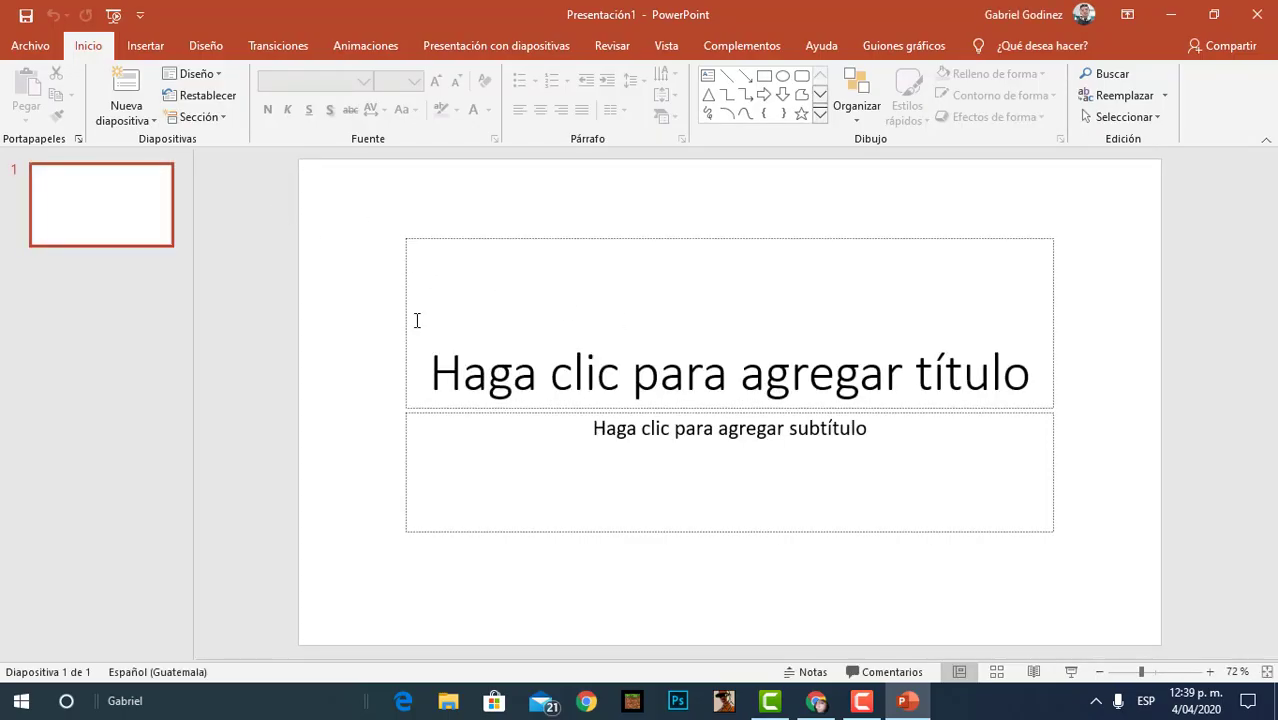
{"action": "left_click", "coordinate": [652, 280]}
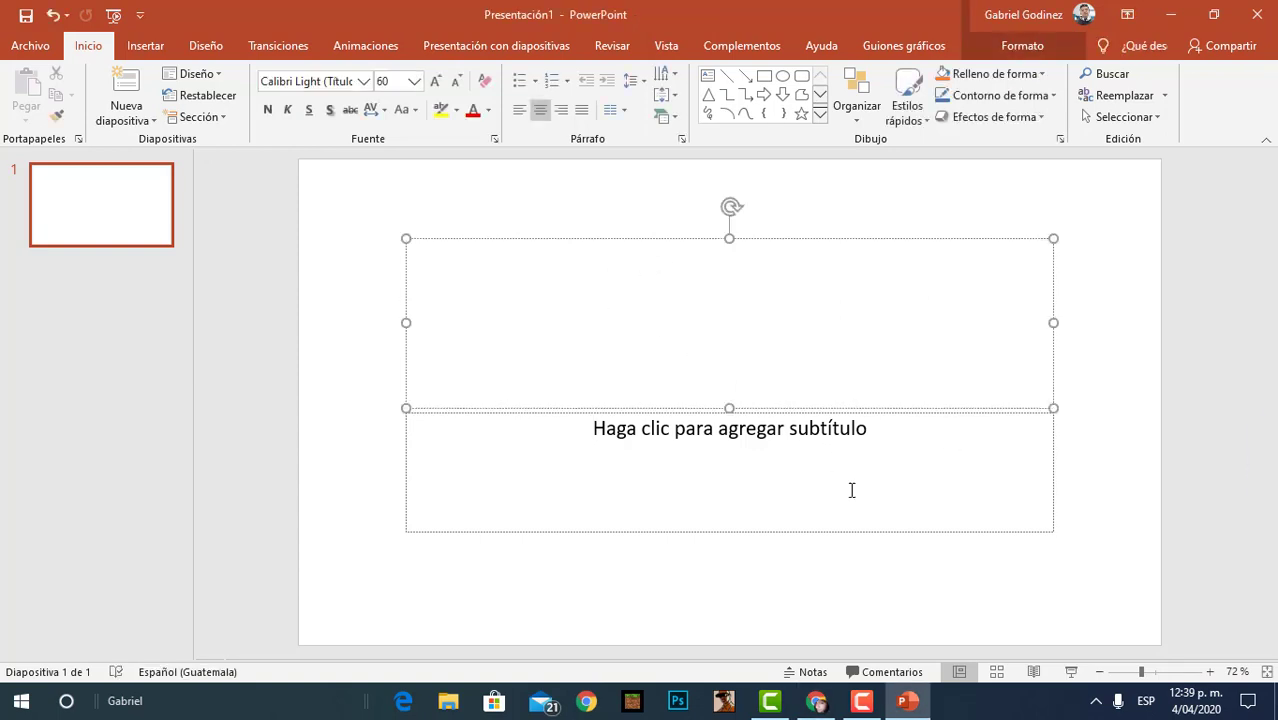
{"action": "left_click", "coordinate": [745, 598]}
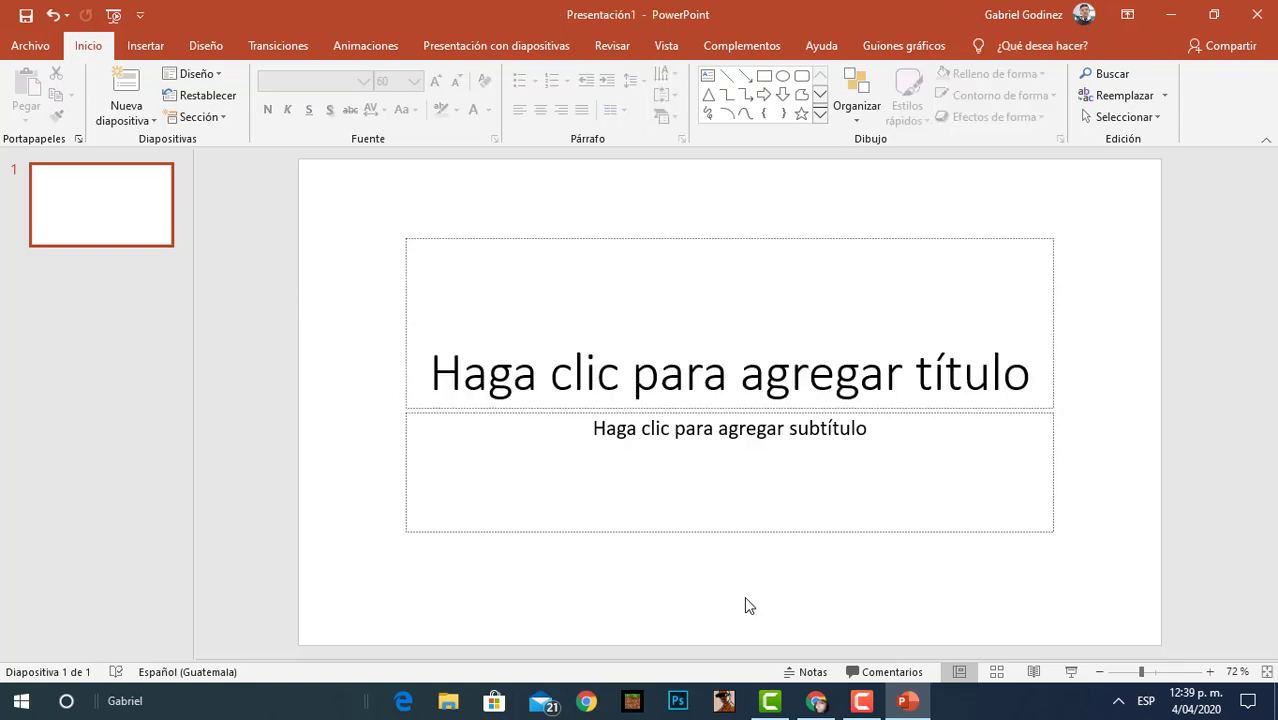
{"action": "left_click_drag", "start_coordinate": [907, 701], "coordinate": [360, 305]}
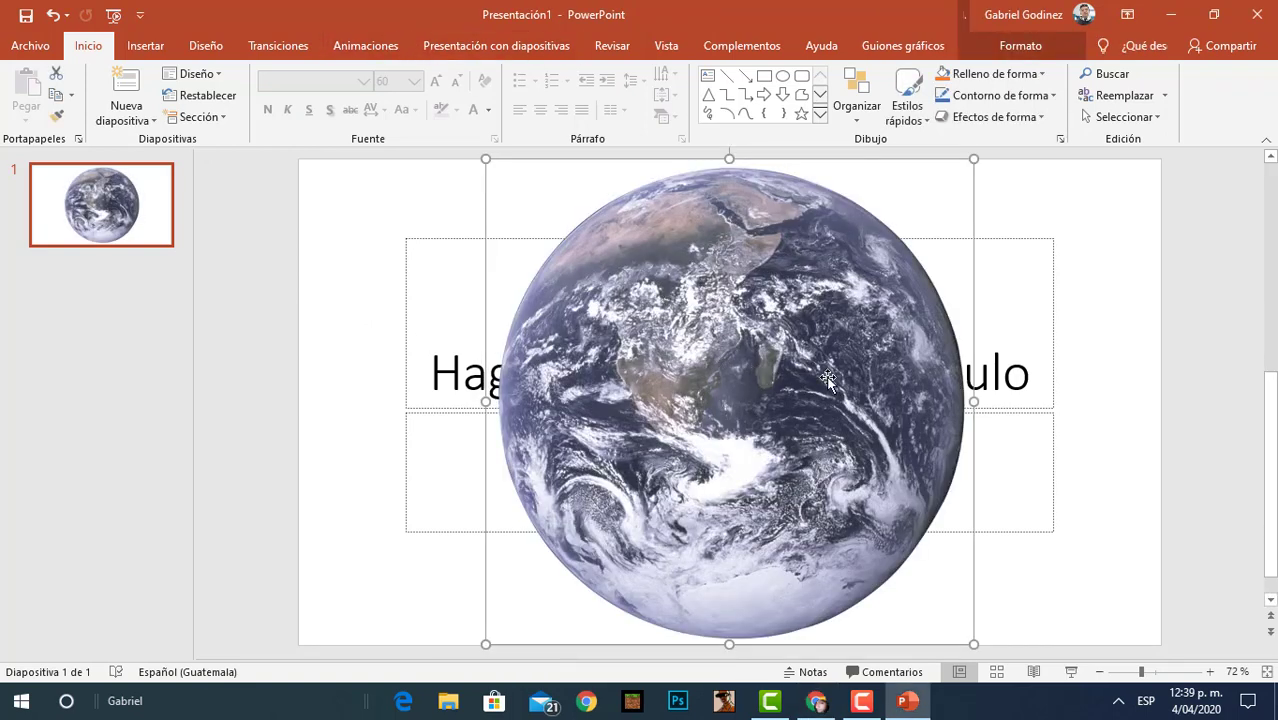
- Duplicate slide 1, then shrink the globe on slide 2 and move it lower
{"action": "right_click", "coordinate": [96, 188]}
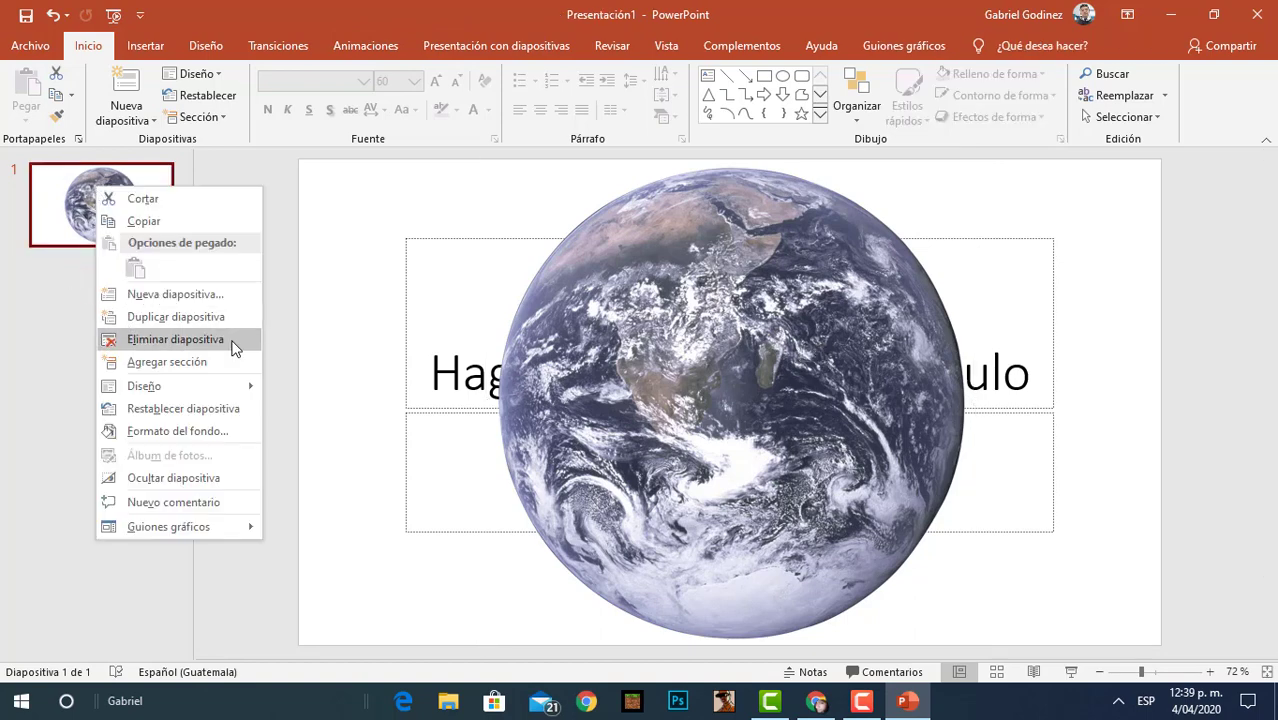
{"action": "left_click", "coordinate": [176, 317]}
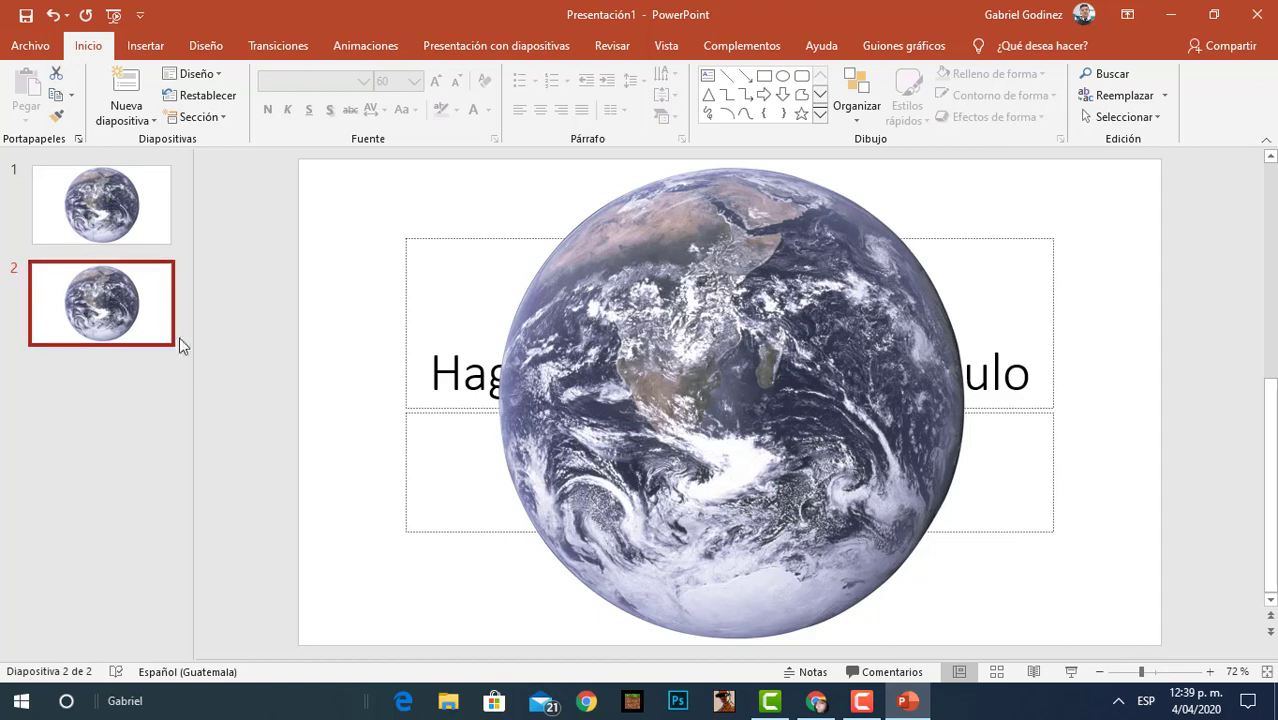
{"action": "left_click", "coordinate": [860, 220]}
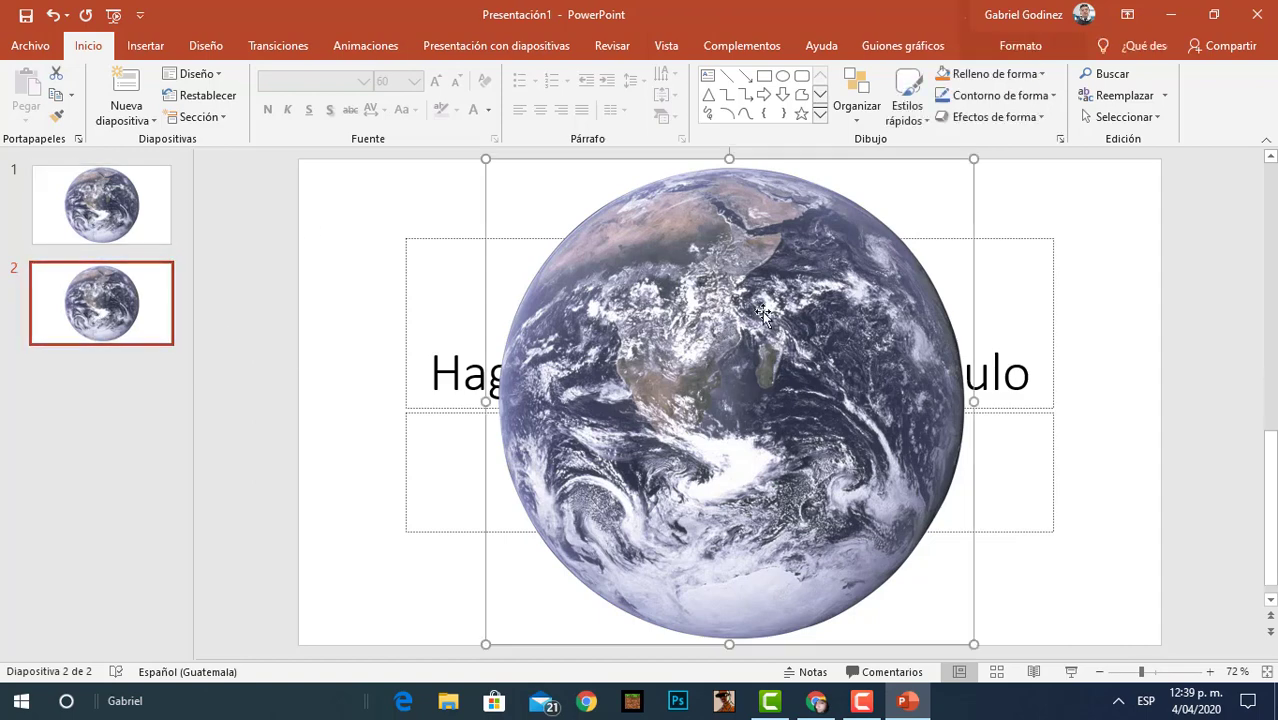
{"action": "left_click_drag", "start_coordinate": [974, 163], "coordinate": [680, 483]}
{"action": "mouse_move", "coordinate": [724, 404]}
{"action": "left_mouse_down"}
{"action": "mouse_move", "coordinate": [845, 398]}
{"action": "mouse_move", "coordinate": [932, 313]}
{"action": "left_mouse_up"}
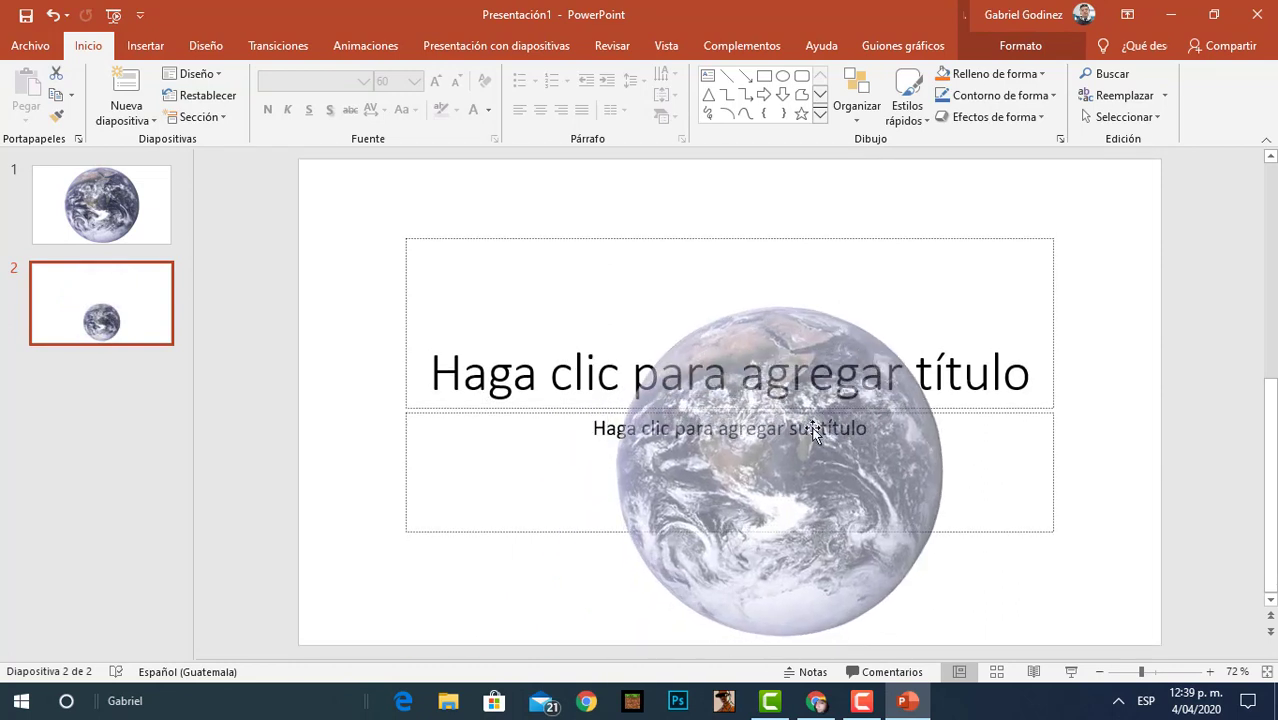
{"action": "left_click_drag", "start_coordinate": [772, 437], "coordinate": [722, 434]}
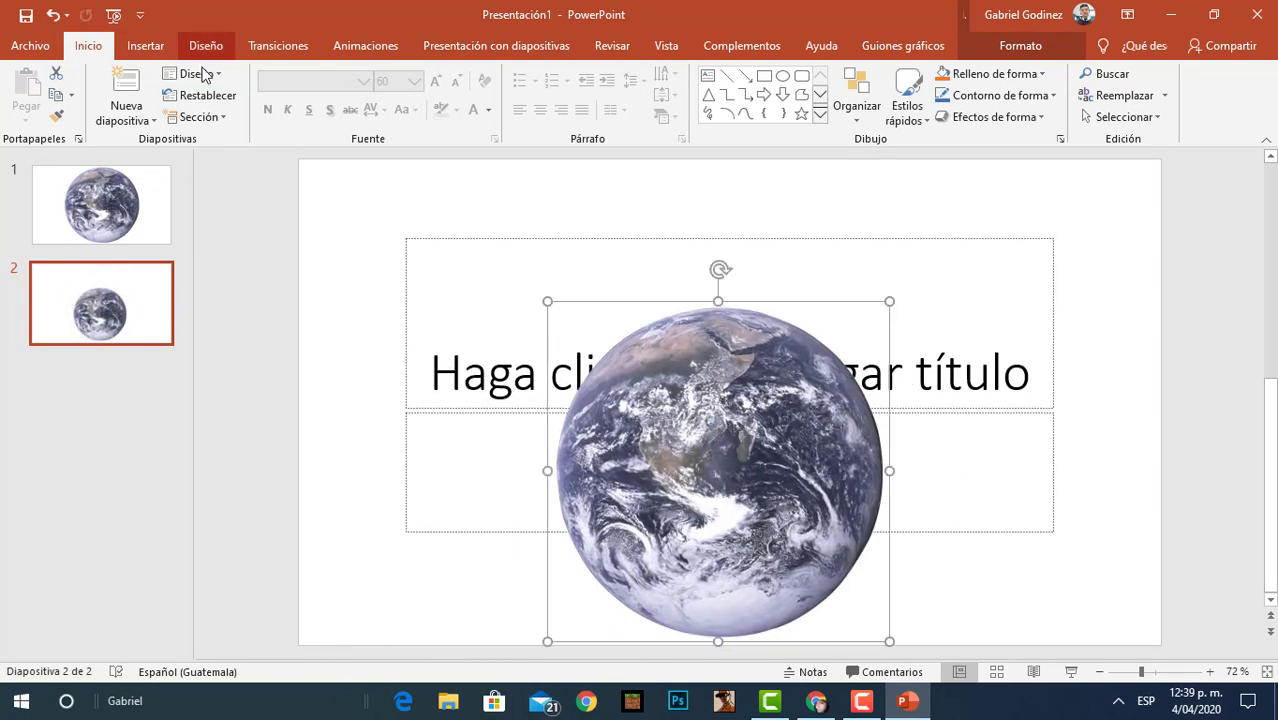
- Switch slide 2 to the Solo el título layout and title it 'La Tierra'
{"action": "left_click", "coordinate": [198, 75]}
{"action": "left_click", "coordinate": [432, 226]}
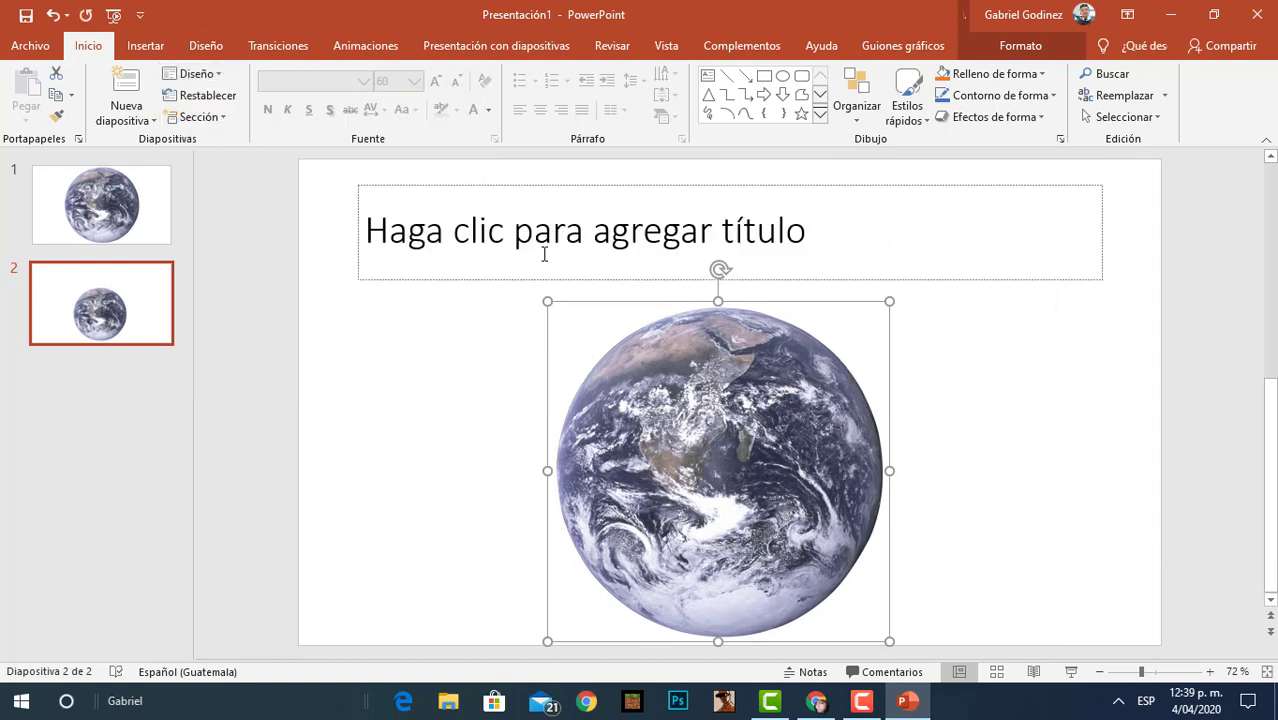
{"action": "left_click", "coordinate": [705, 238]}
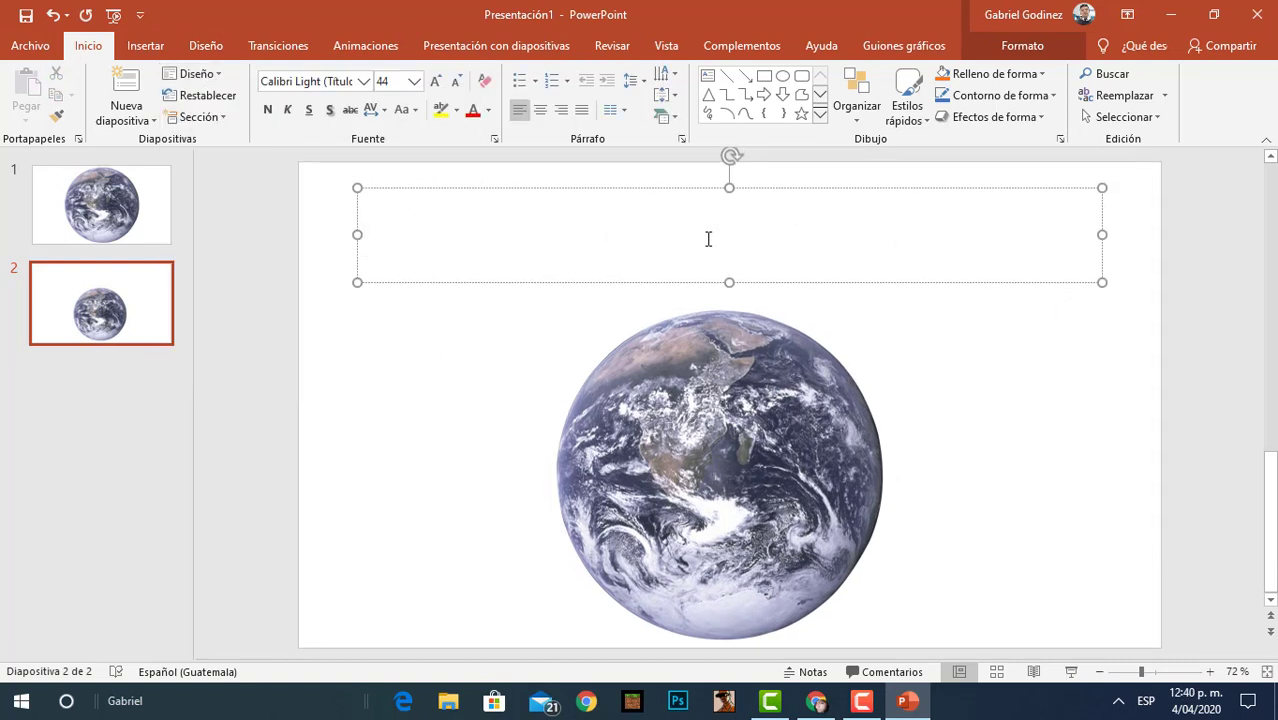
{"action": "type", "text": "La Tierra"}
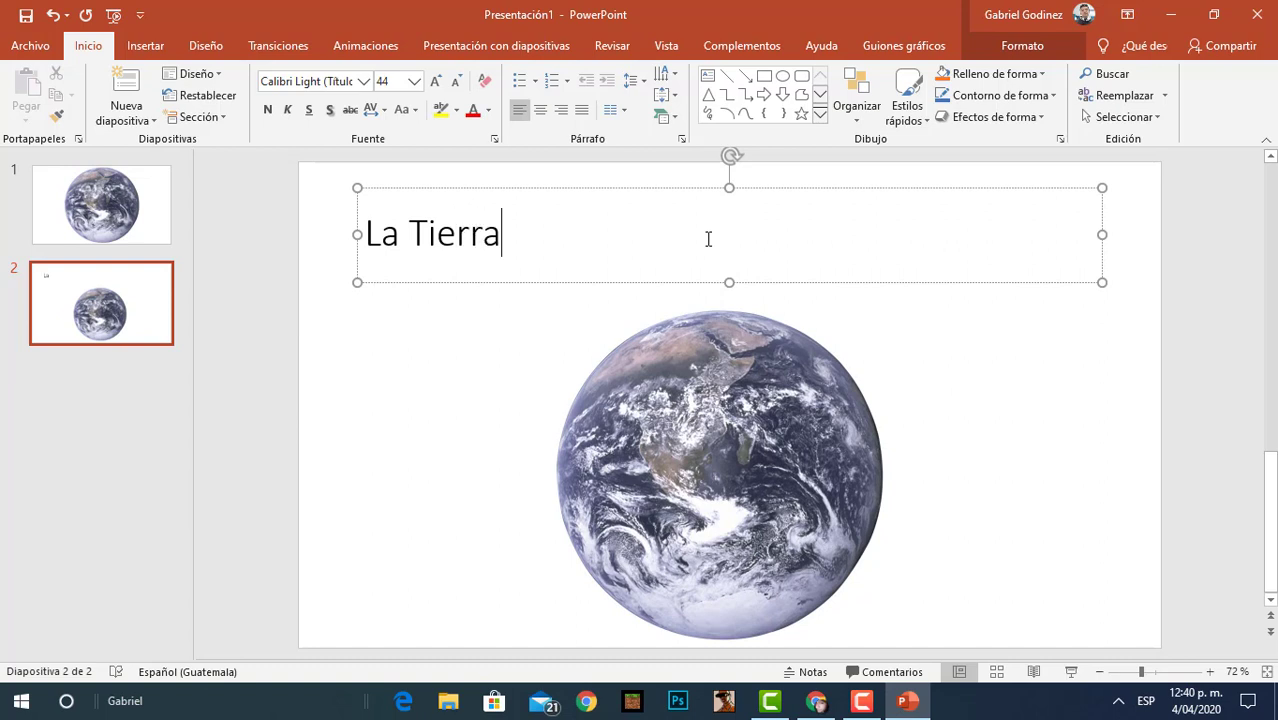
{"action": "left_click", "coordinate": [911, 423]}
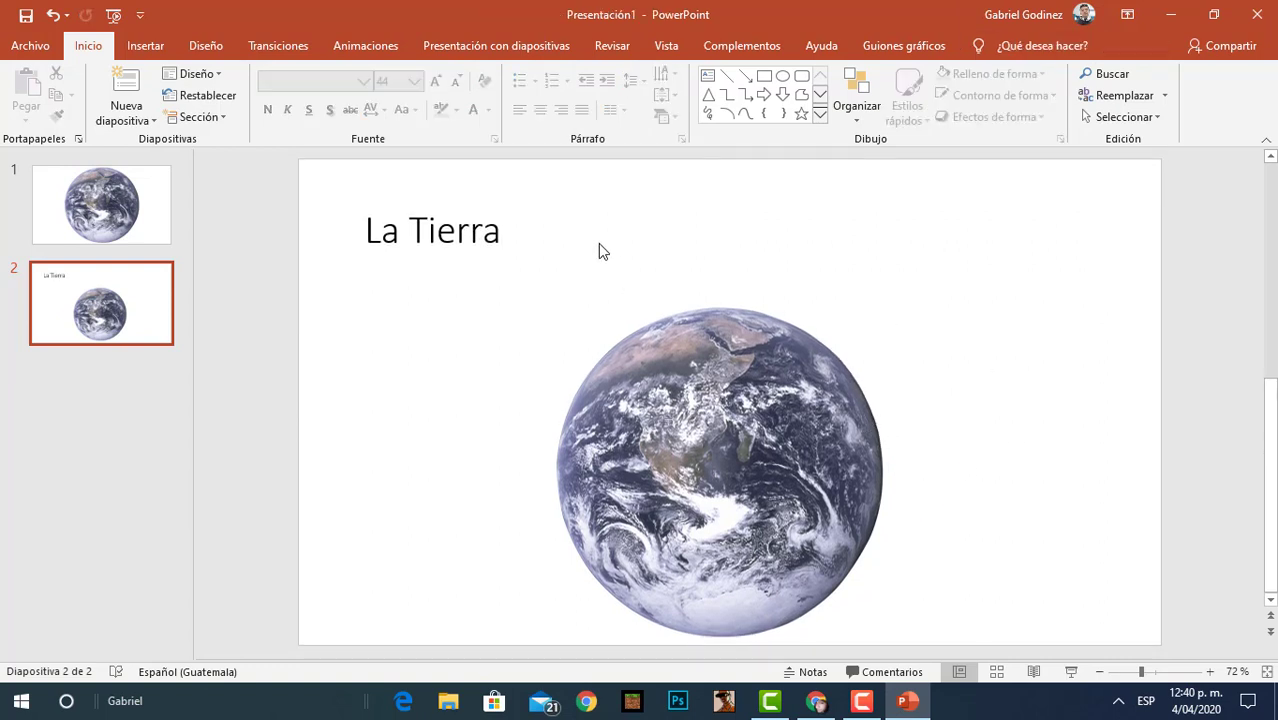
- Centre the 'La Tierra' title above the globe
{"action": "left_click", "coordinate": [488, 230]}
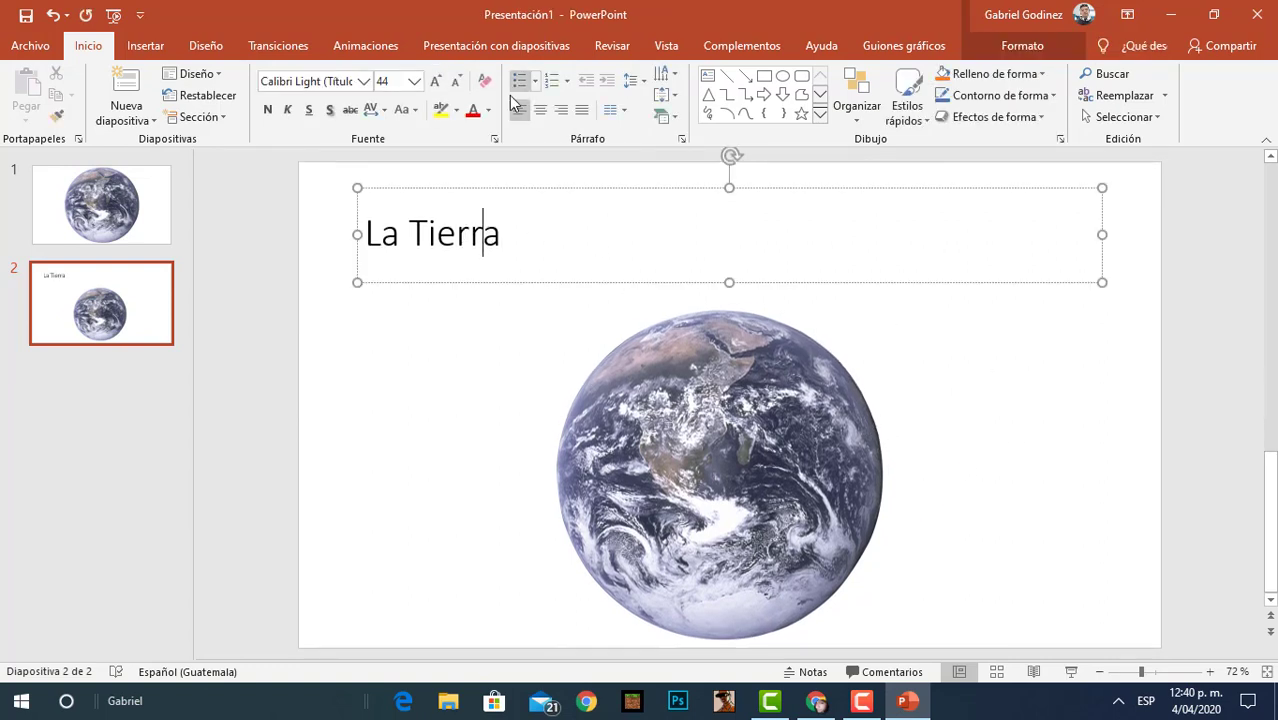
{"action": "left_click", "coordinate": [540, 110]}
{"action": "left_click", "coordinate": [449, 348]}
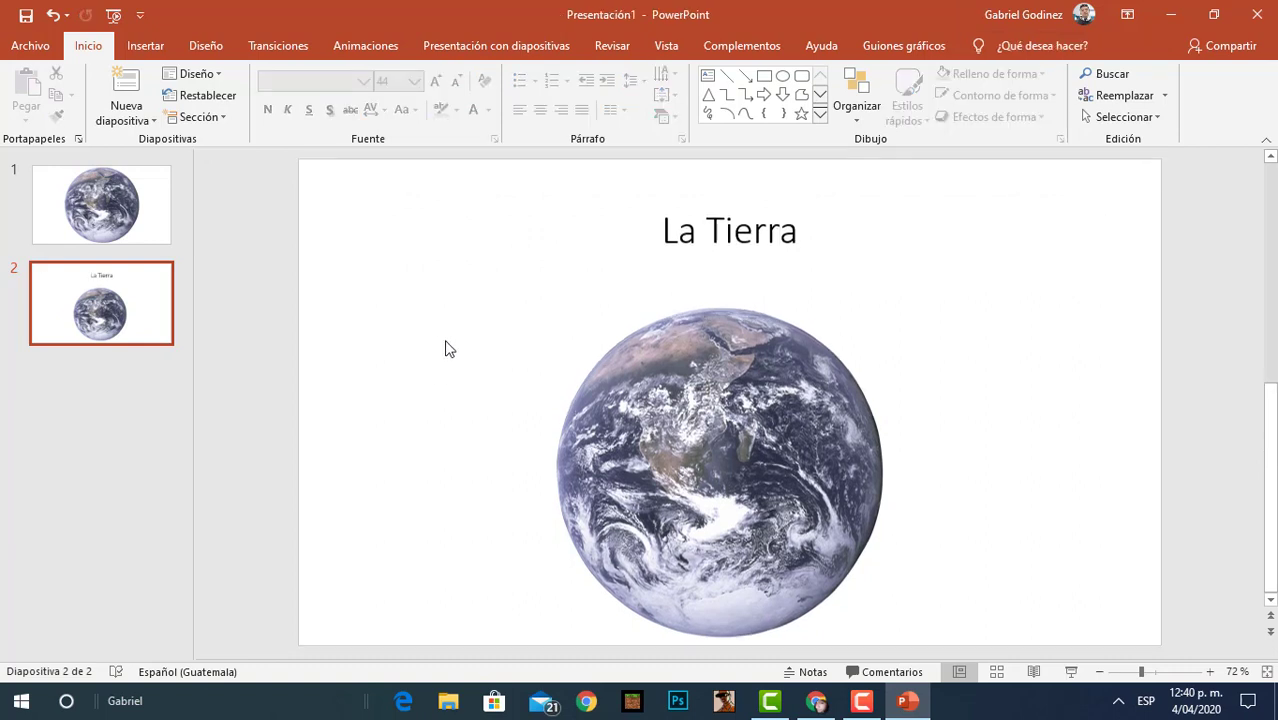
- Duplicate slide 2 as slide 3 and move its Earth picture to the left
{"action": "right_click", "coordinate": [111, 304]}
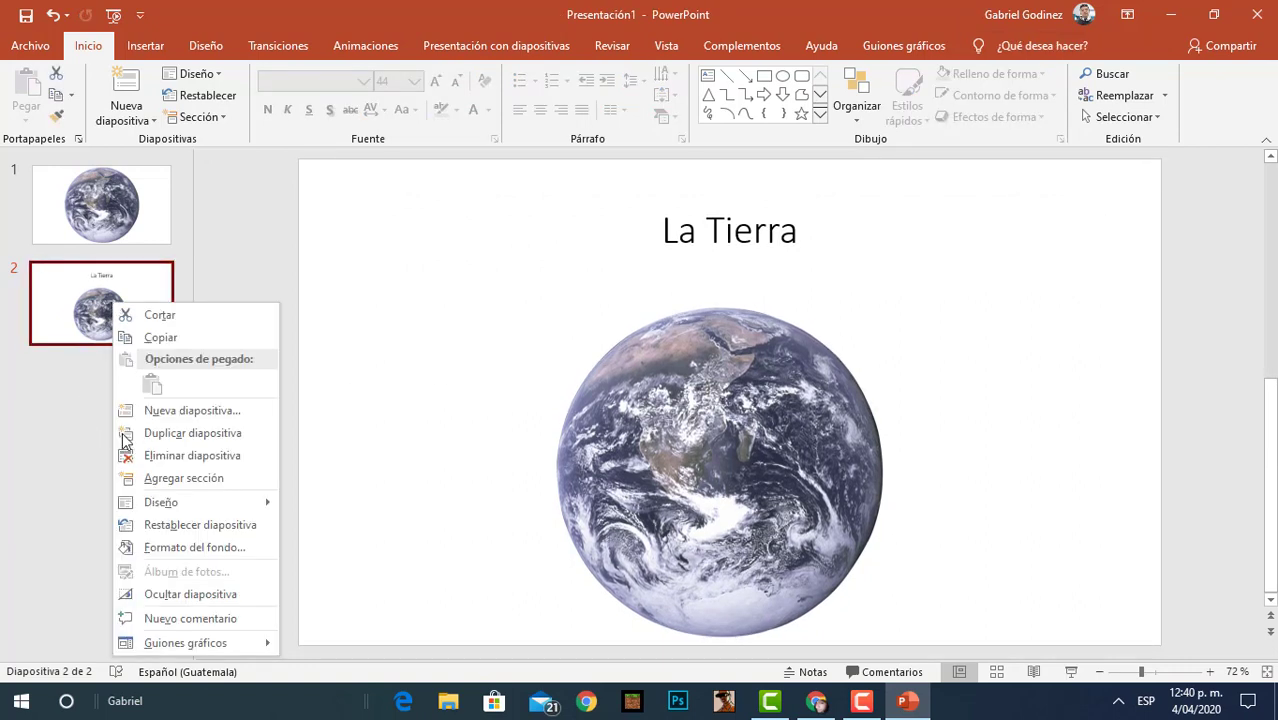
{"action": "left_click", "coordinate": [224, 432]}
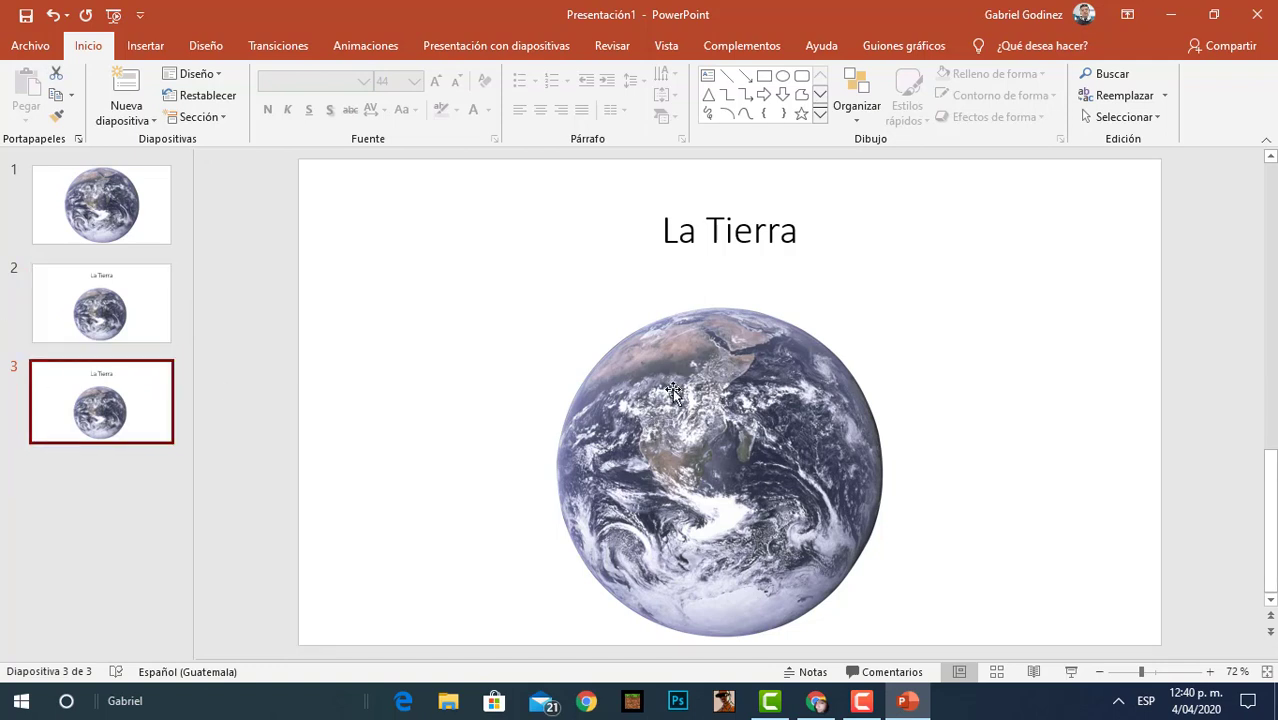
{"action": "left_click", "coordinate": [737, 449]}
{"action": "mouse_move", "coordinate": [737, 449]}
{"action": "left_mouse_down"}
{"action": "mouse_move", "coordinate": [489, 433]}
{"action": "mouse_move", "coordinate": [560, 417]}
{"action": "left_mouse_up"}
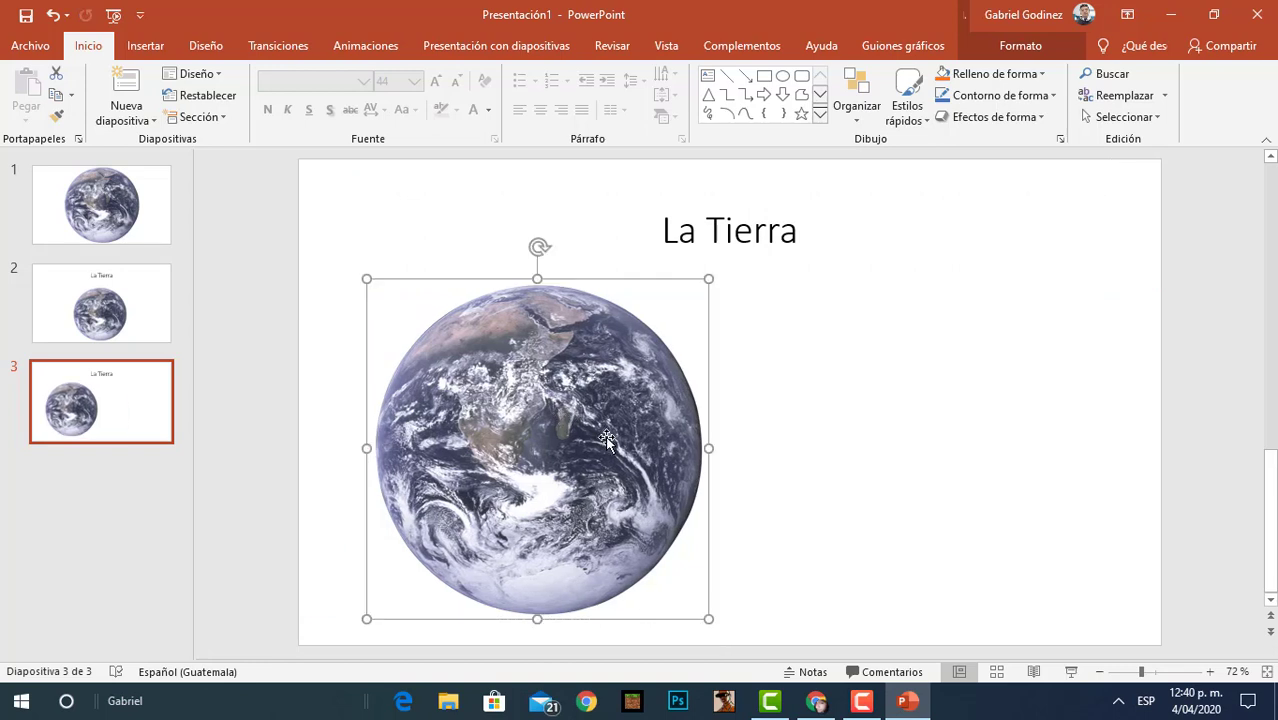
{"action": "left_click", "coordinate": [956, 485]}
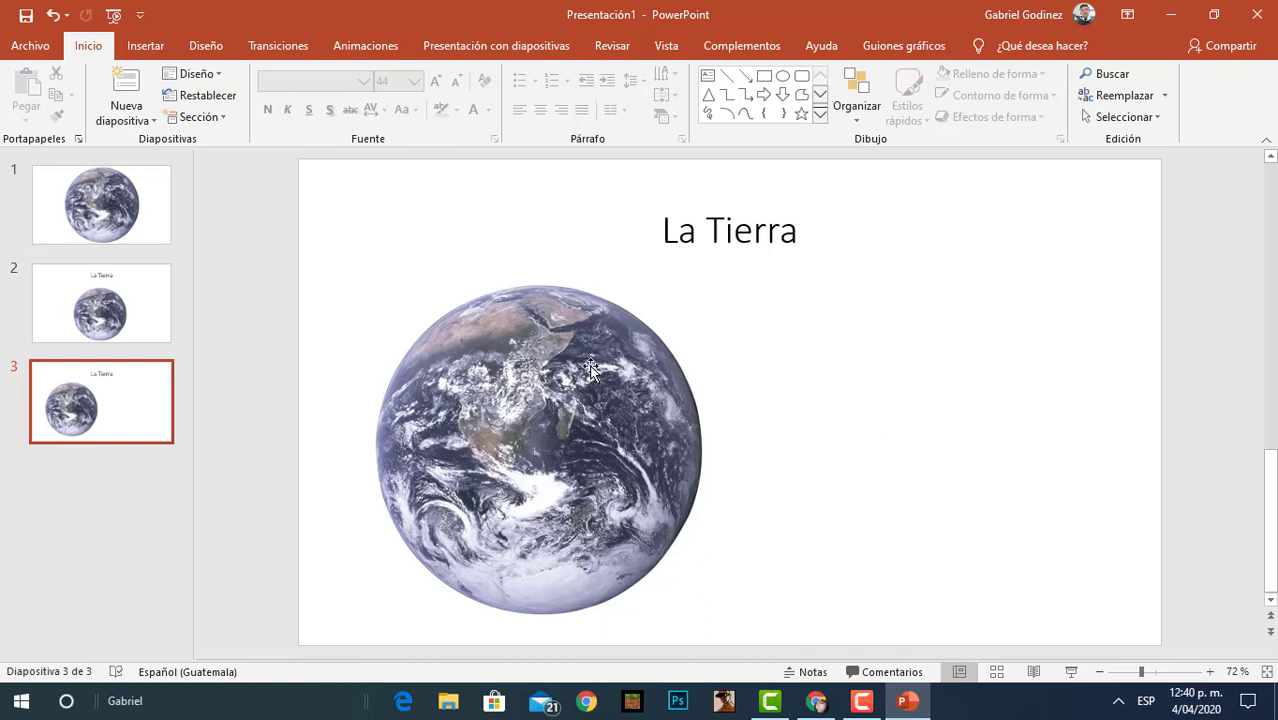
{"action": "left_click", "coordinate": [143, 46]}
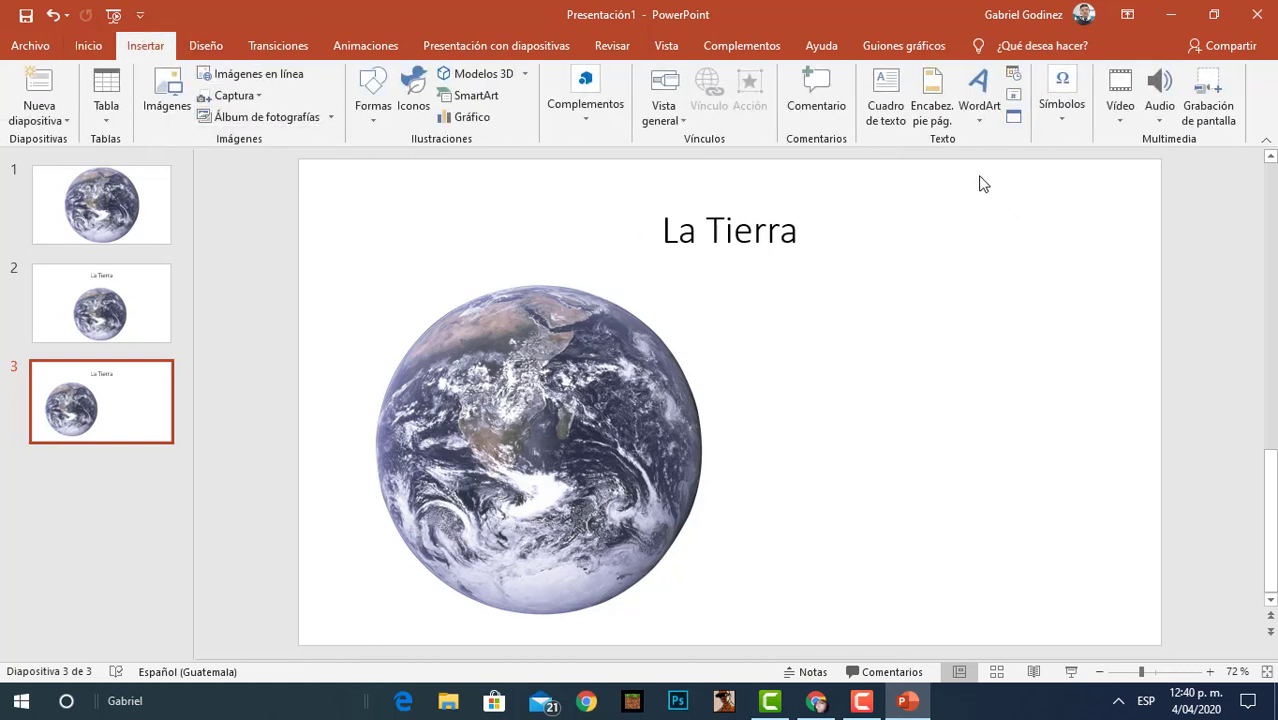
- Draw a text box right of the Earth on slide 3 and fill it with =rand() sample text
{"action": "left_click", "coordinate": [885, 108]}
{"action": "left_click_drag", "start_coordinate": [792, 288], "coordinate": [1124, 590]}
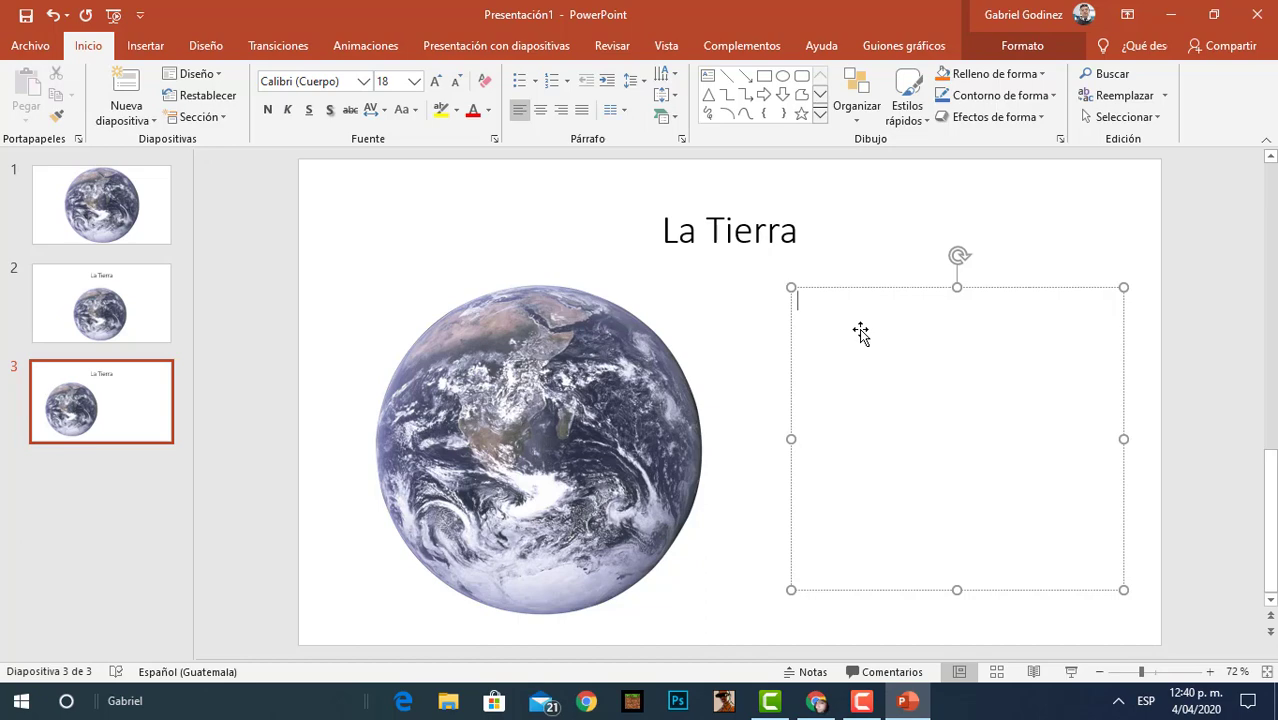
{"action": "type", "text": "="}
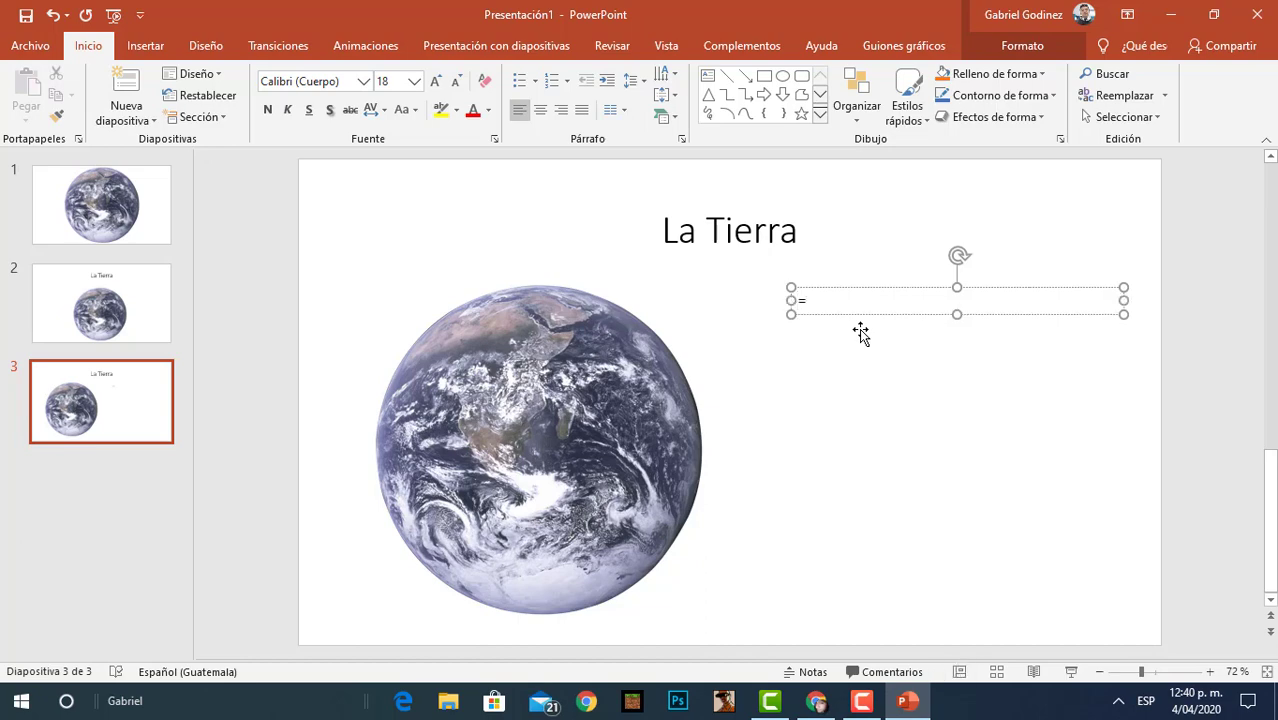
{"action": "type", "text": "rand()"}
{"action": "key", "text": "Return"}
{"action": "left_click", "coordinate": [448, 354]}
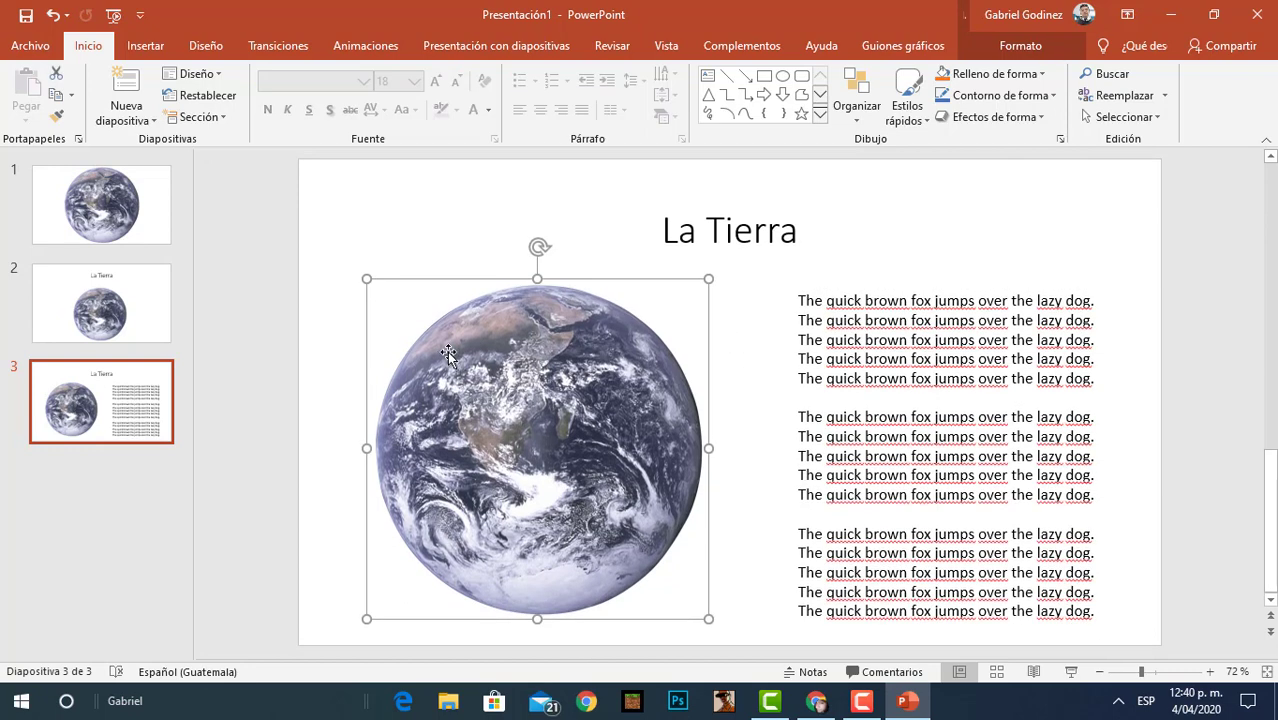
{"action": "left_click", "coordinate": [88, 222]}
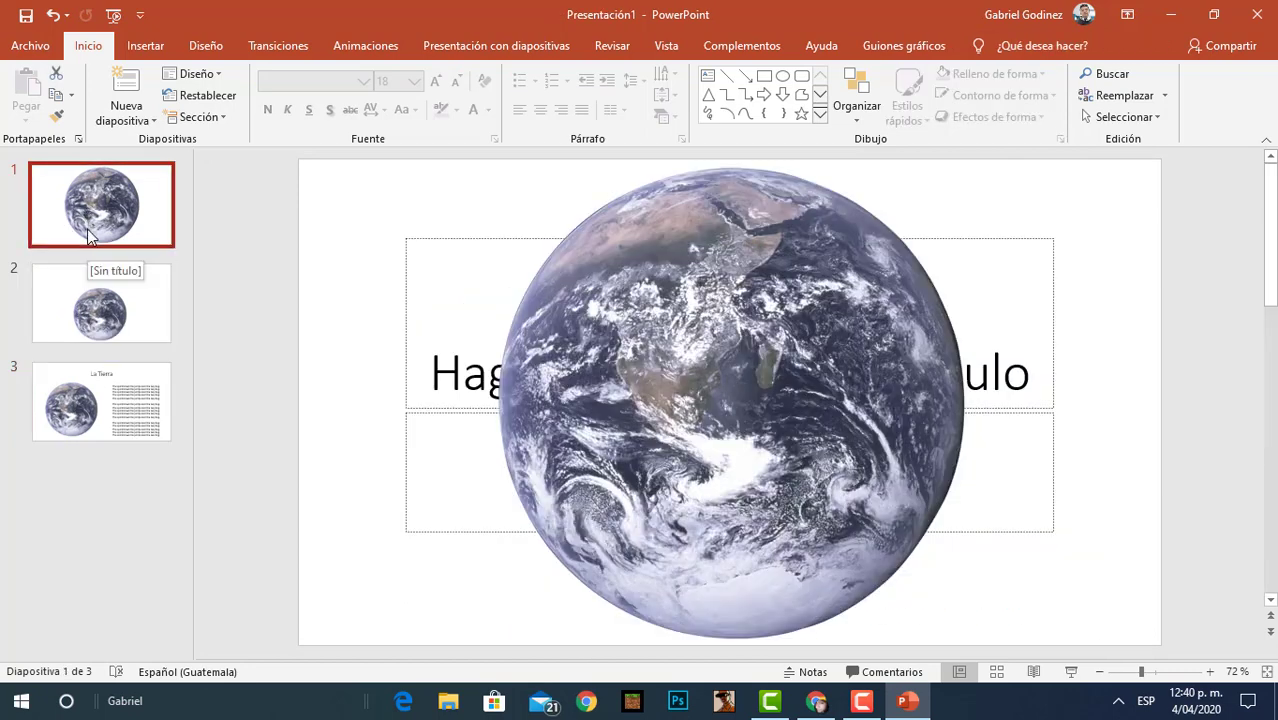
- Select all three slide thumbnails and show the Transiciones options
{"action": "left_click", "coordinate": [94, 279], "text": "shift"}
{"action": "key", "text": "shift+Down"}
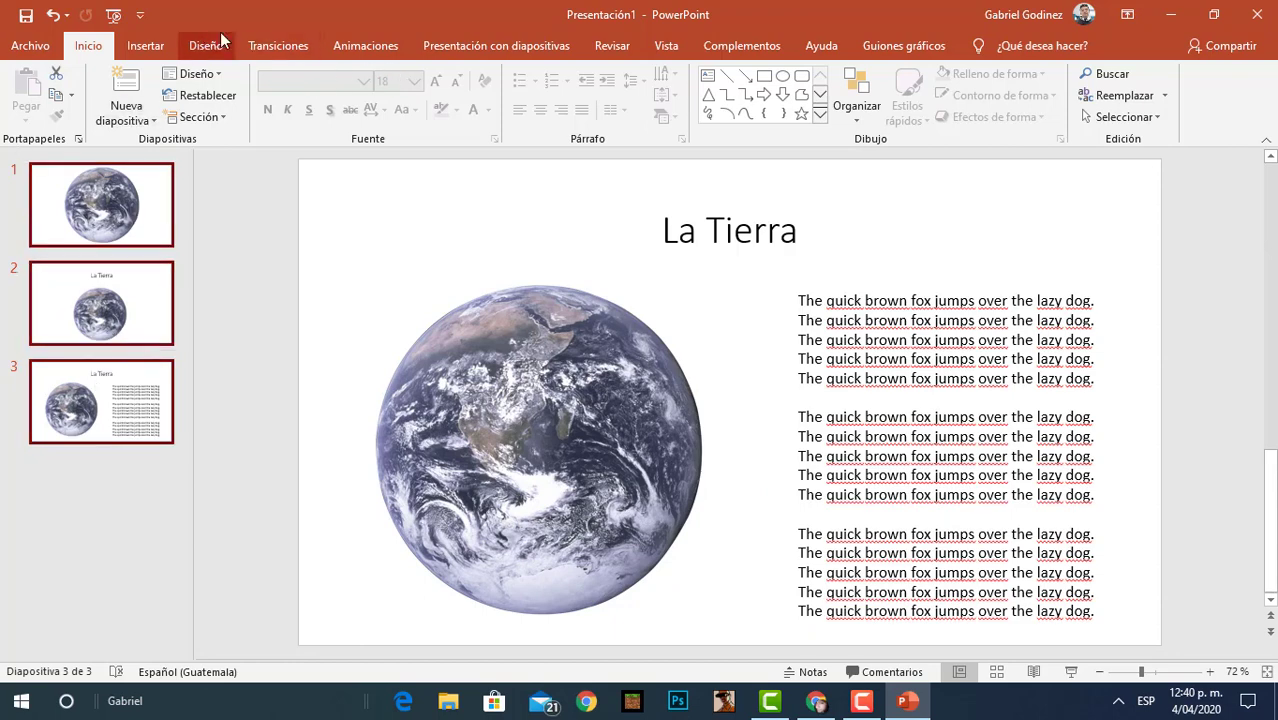
{"action": "left_click", "coordinate": [283, 40]}
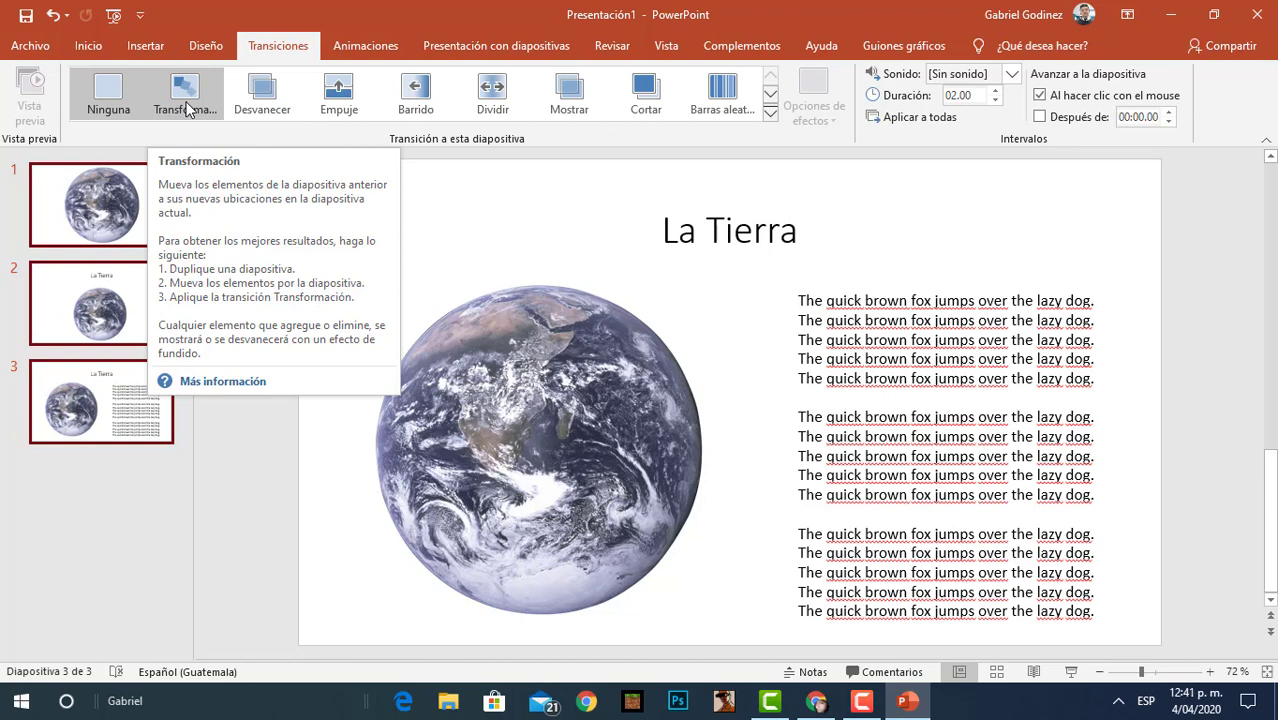
- Apply the Transformación transition to all slides and preview it on slide 2
{"action": "left_click", "coordinate": [185, 100]}
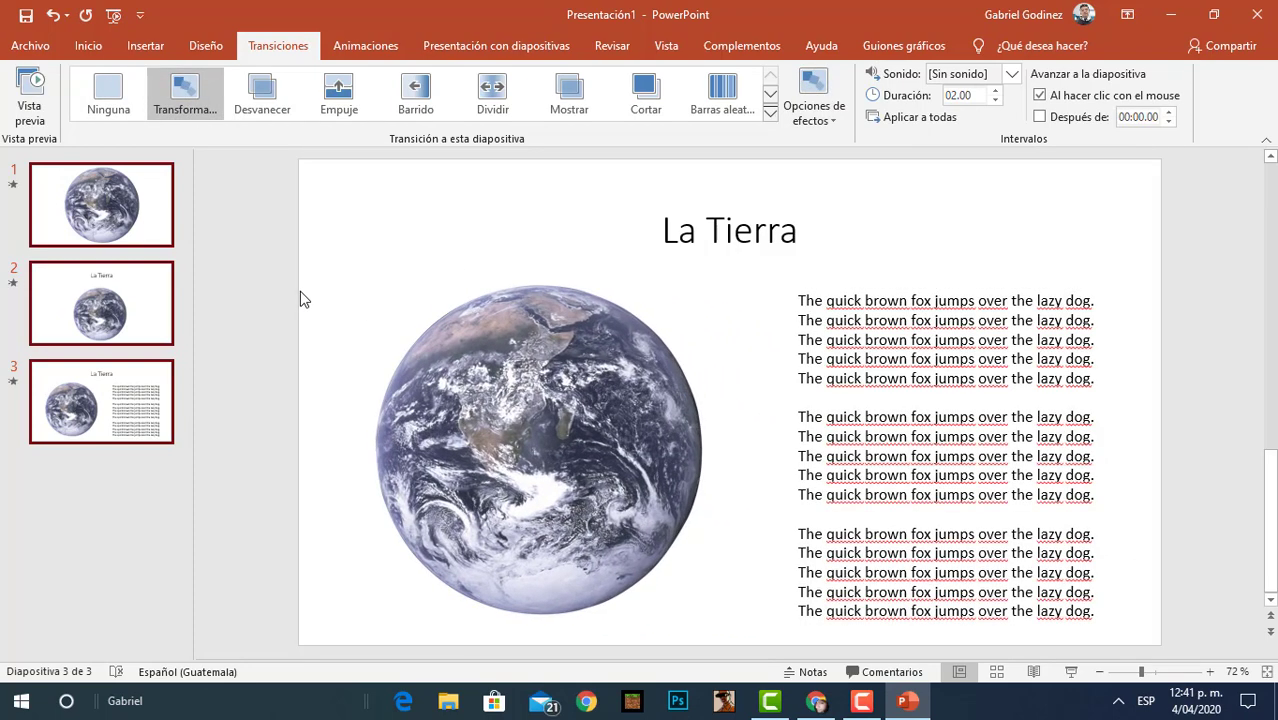
{"action": "left_click", "coordinate": [105, 202]}
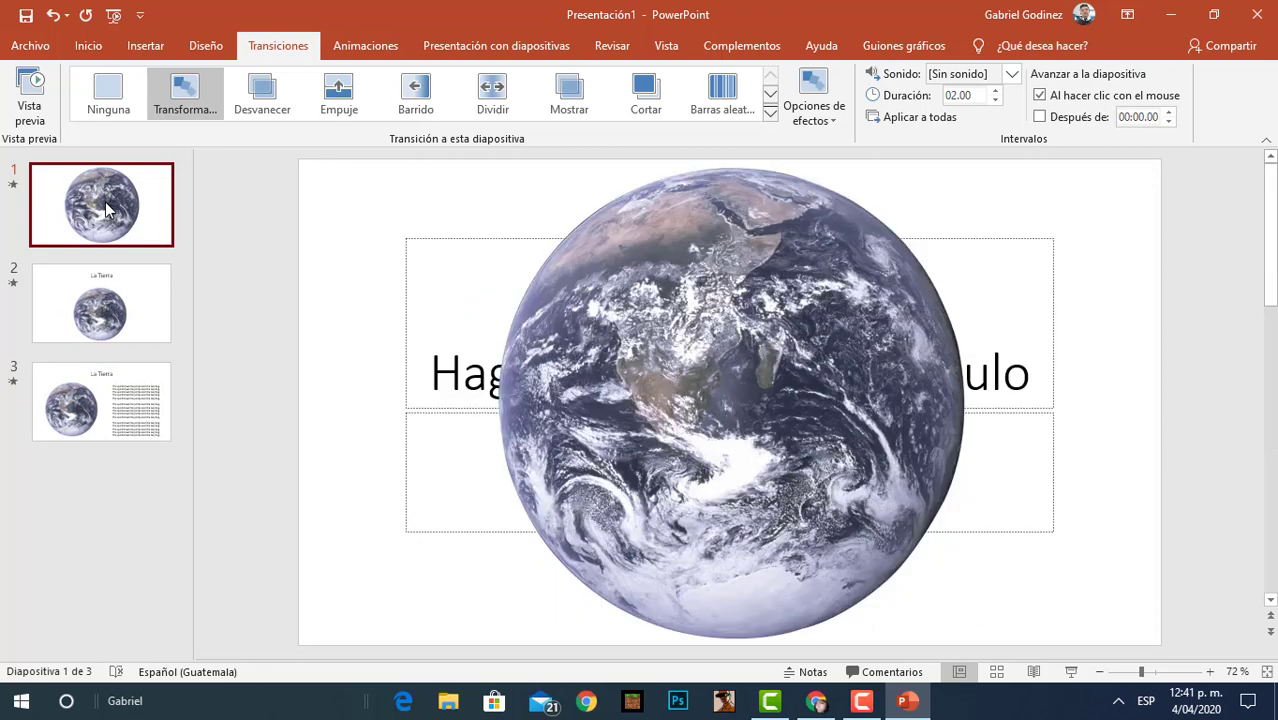
{"action": "left_click", "coordinate": [108, 327]}
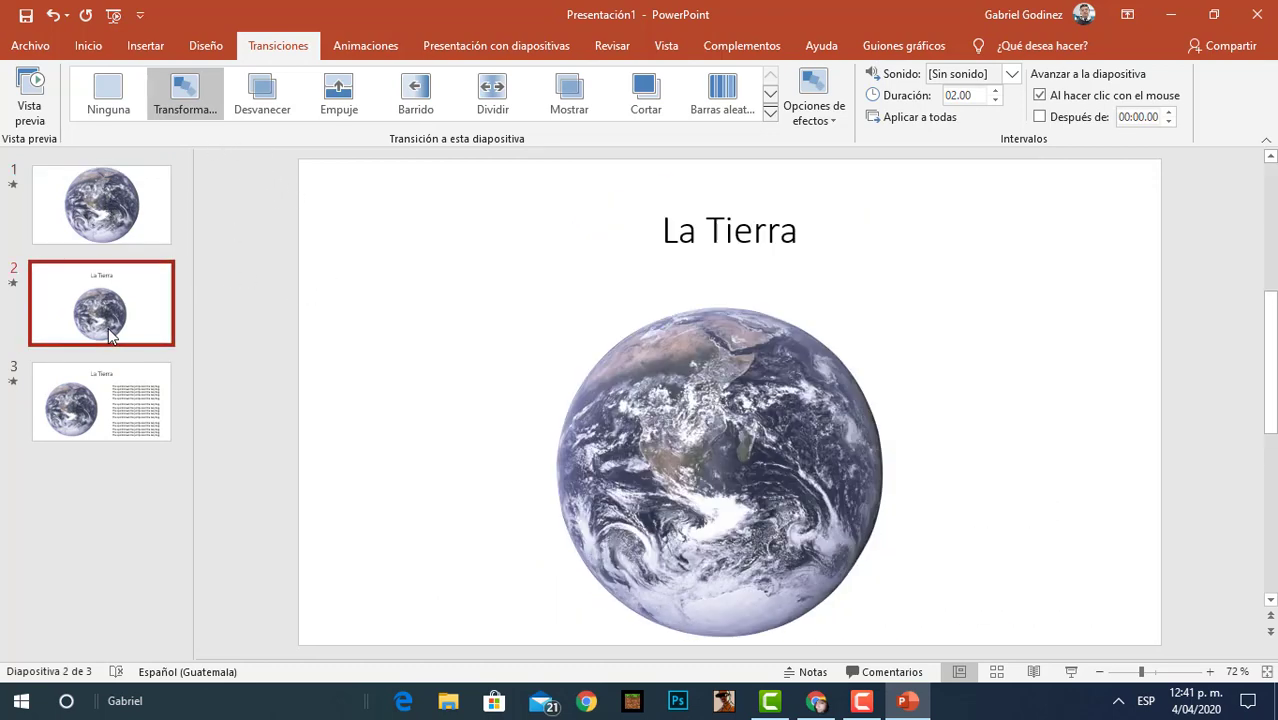
{"action": "left_click", "coordinate": [36, 85]}
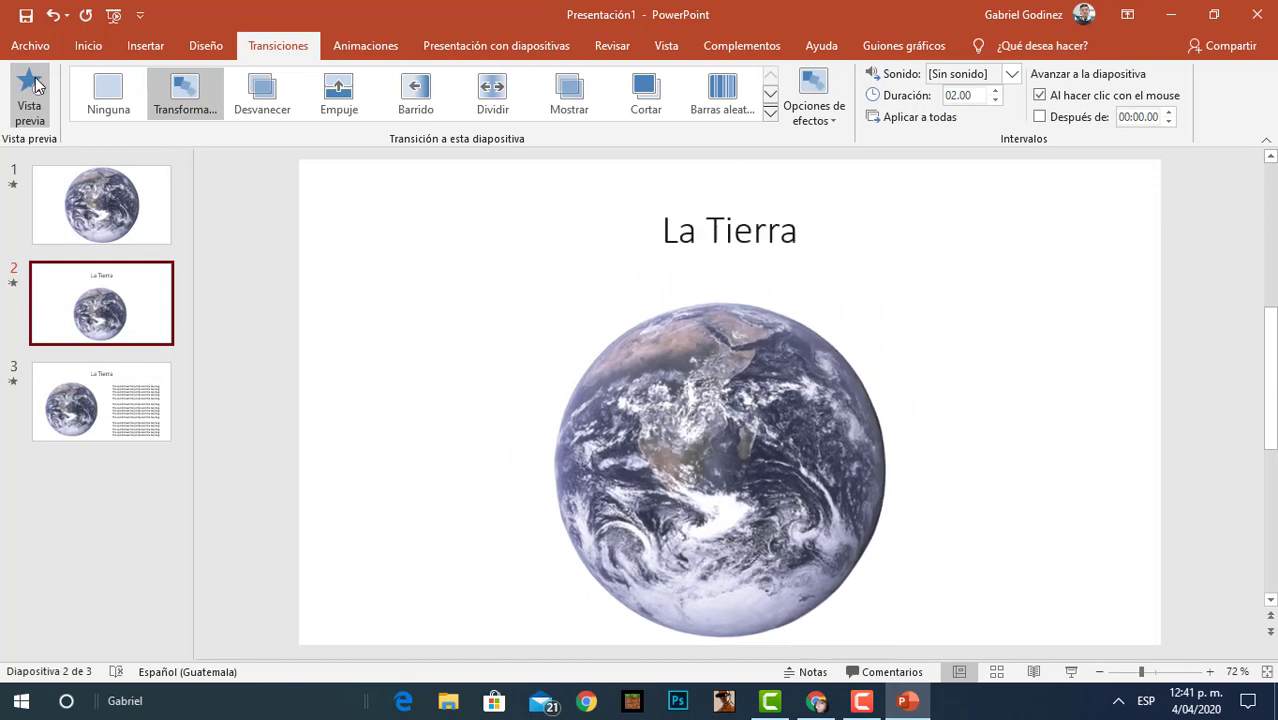
- Centre slide 2's Earth under the title, then preview slide 3's morph transition
{"action": "left_click", "coordinate": [813, 229]}
{"action": "left_click", "coordinate": [725, 445]}
{"action": "left_click_drag", "start_coordinate": [725, 445], "coordinate": [736, 445]}
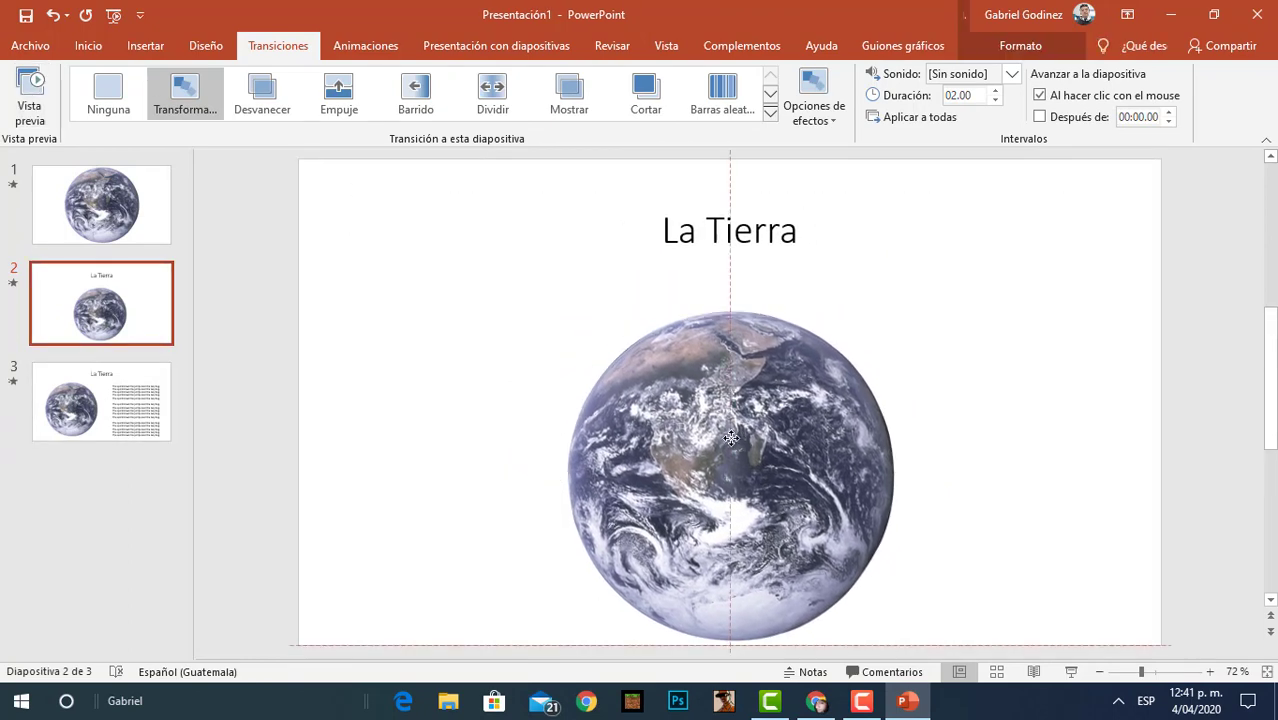
{"action": "left_click", "coordinate": [115, 412]}
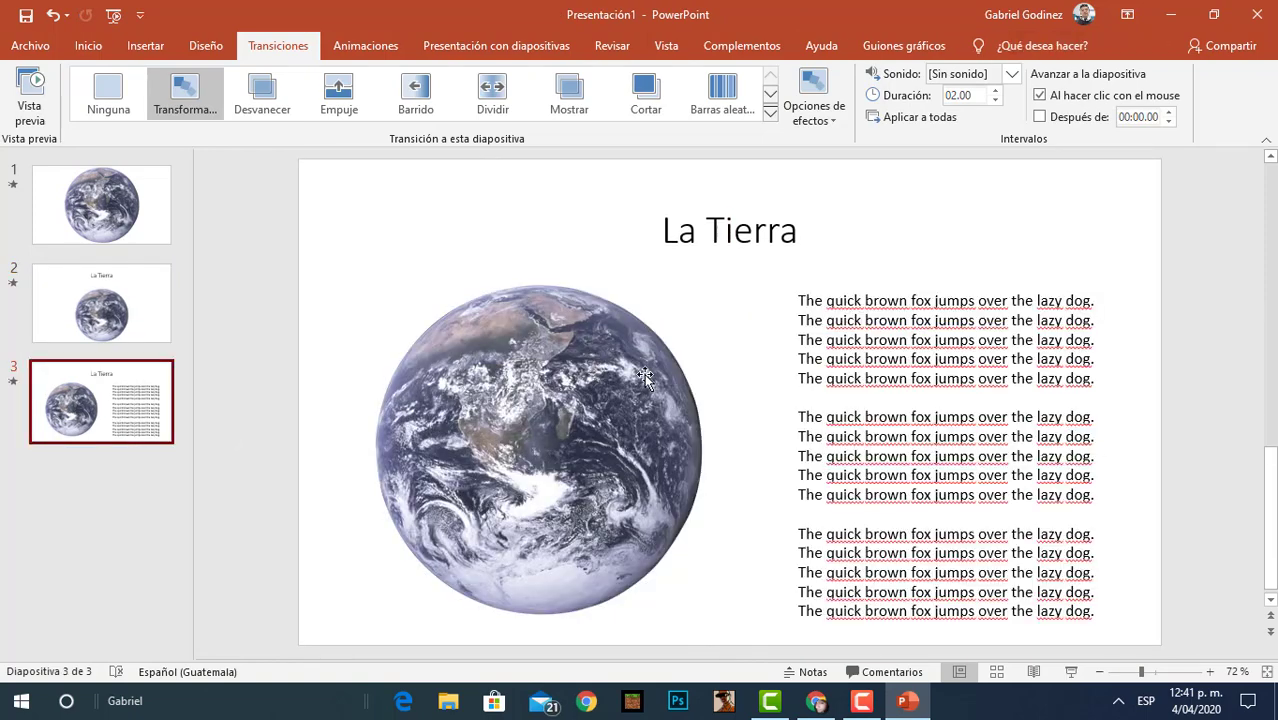
{"action": "left_click", "coordinate": [40, 88]}
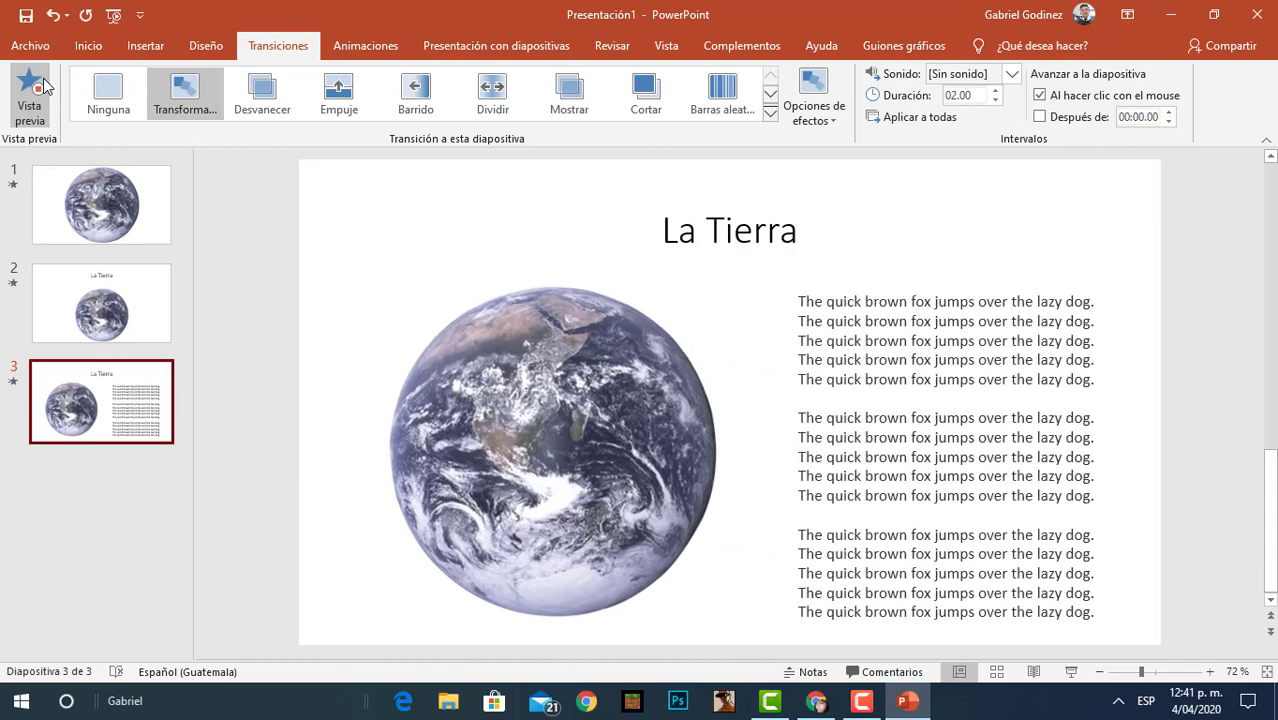
{"action": "left_click", "coordinate": [122, 229]}
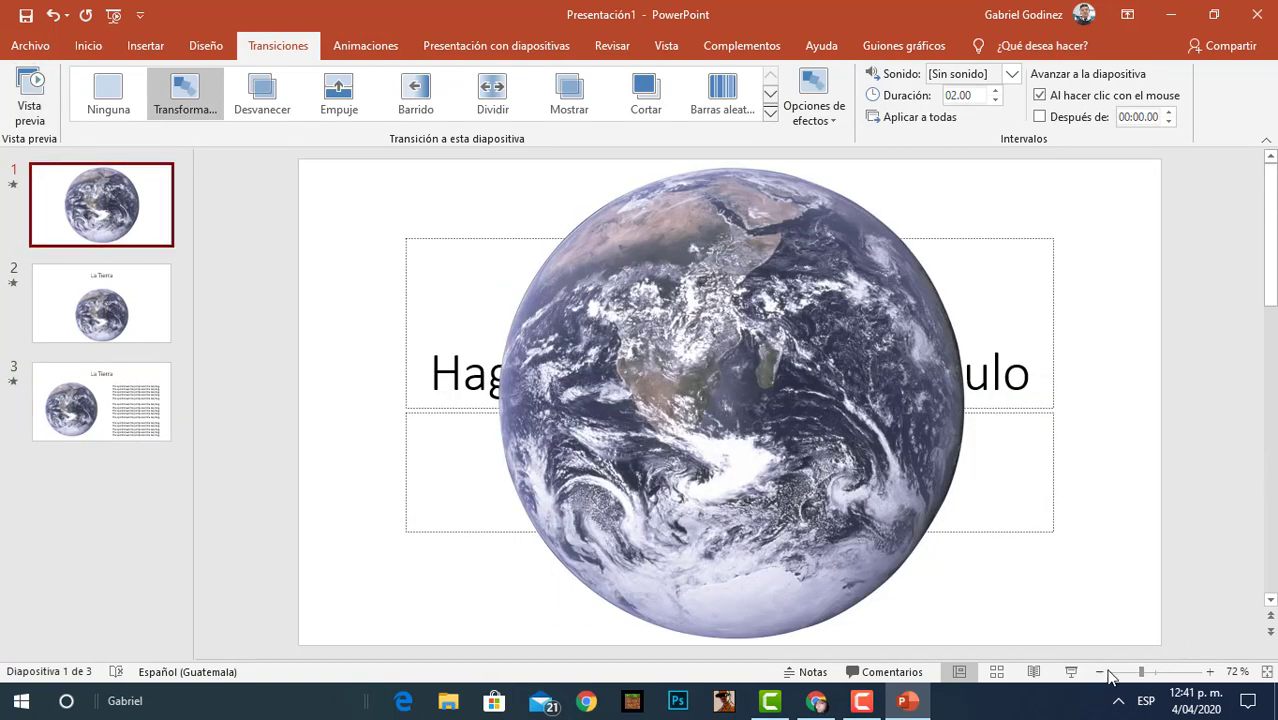
- Play the slide show from slide 1 through all three slides, then exit to editing
{"action": "left_click", "coordinate": [1071, 672]}
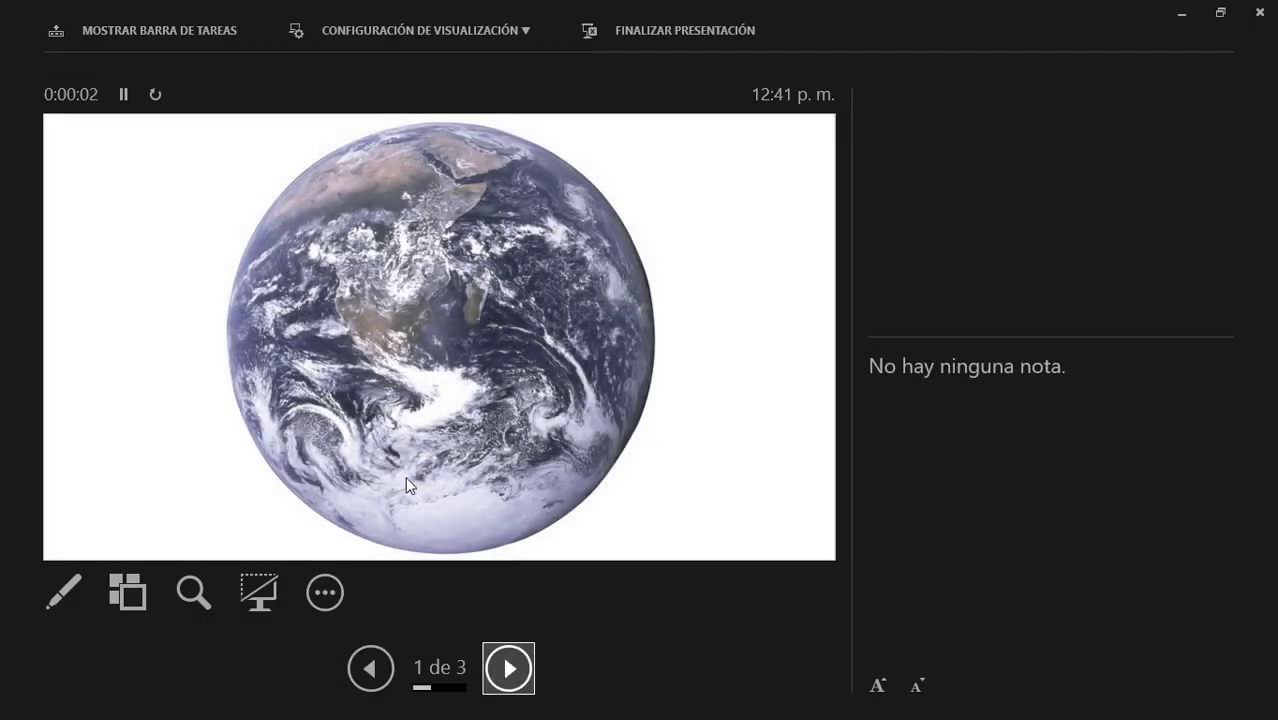
{"action": "left_click", "coordinate": [509, 670]}
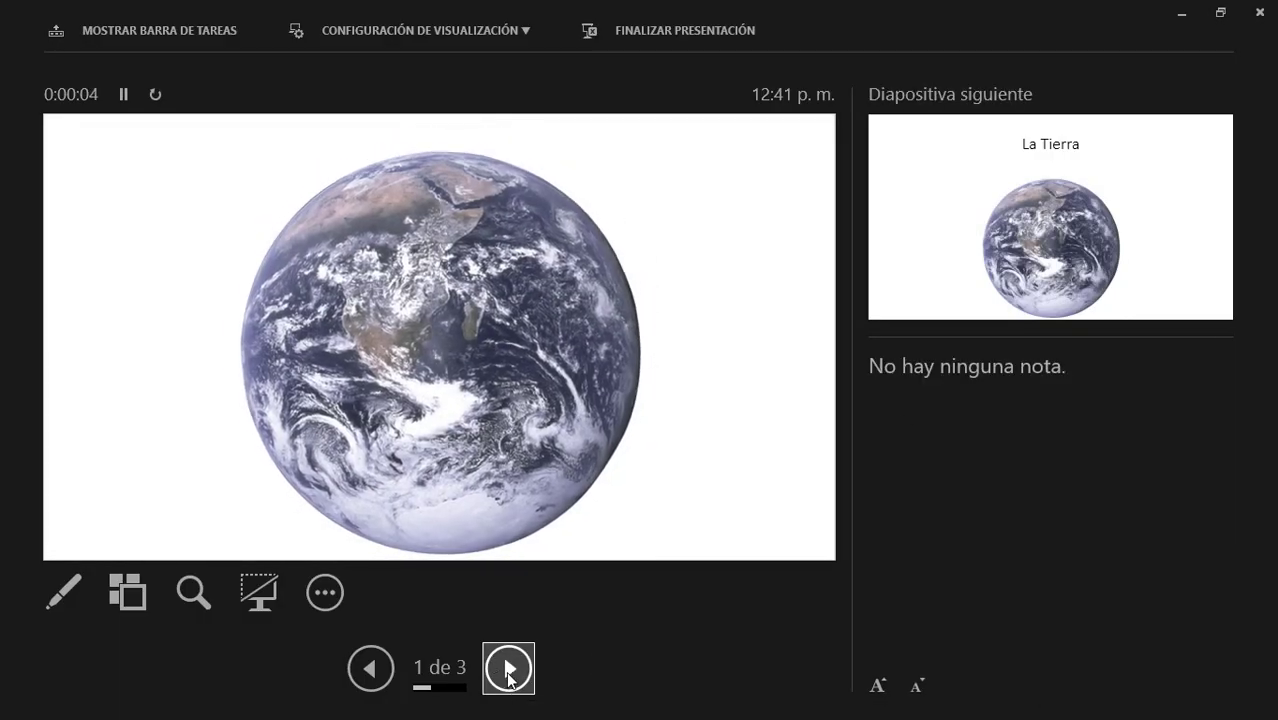
{"action": "left_click", "coordinate": [491, 265]}
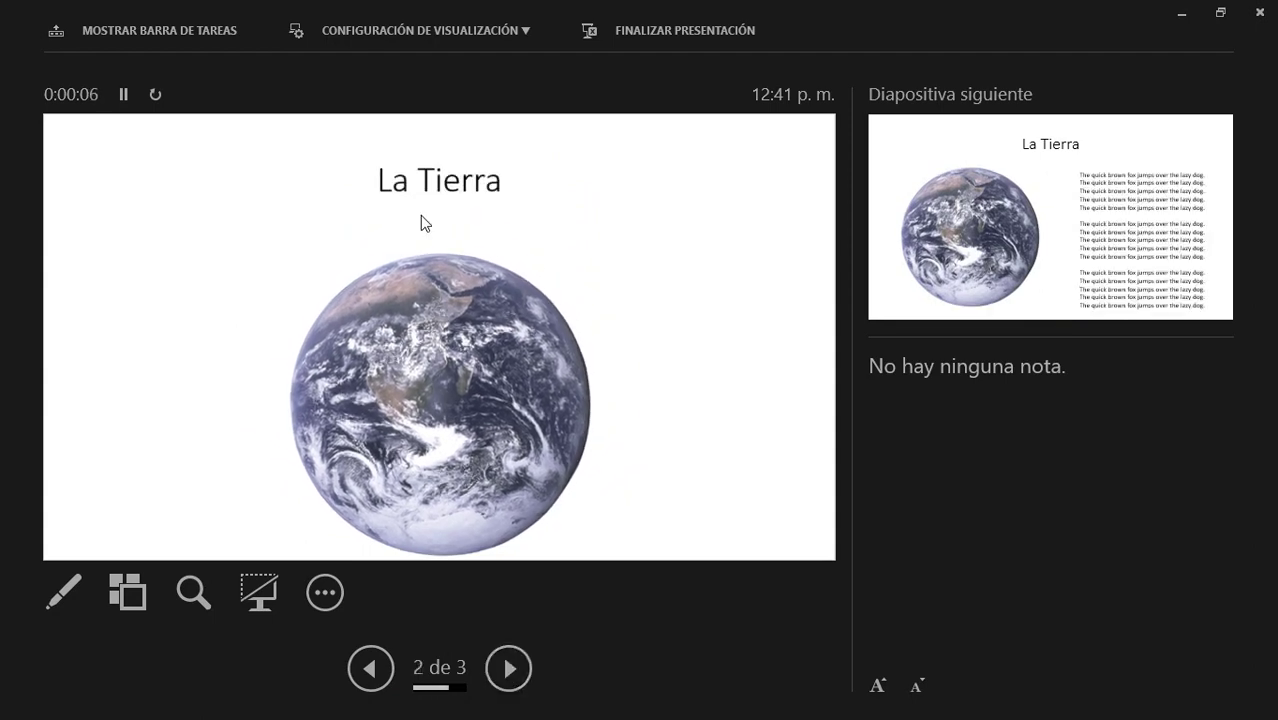
{"action": "left_click", "coordinate": [507, 670]}
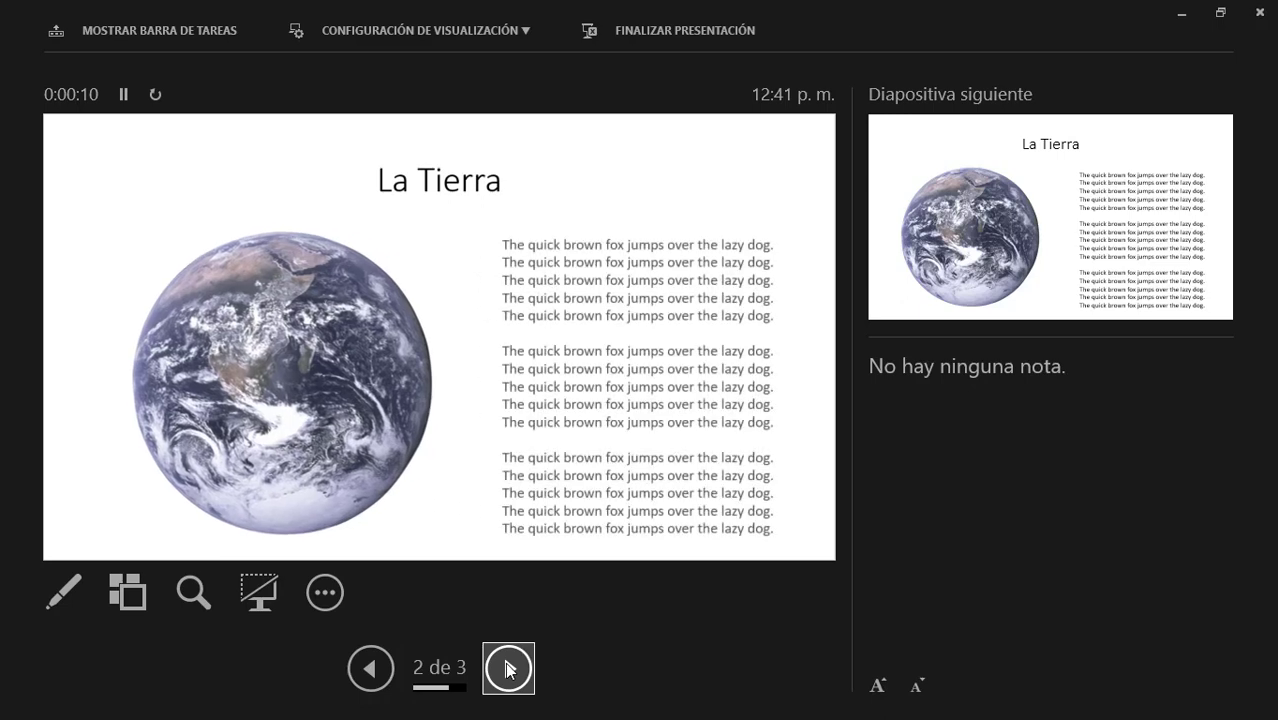
{"action": "left_click", "coordinate": [507, 670]}
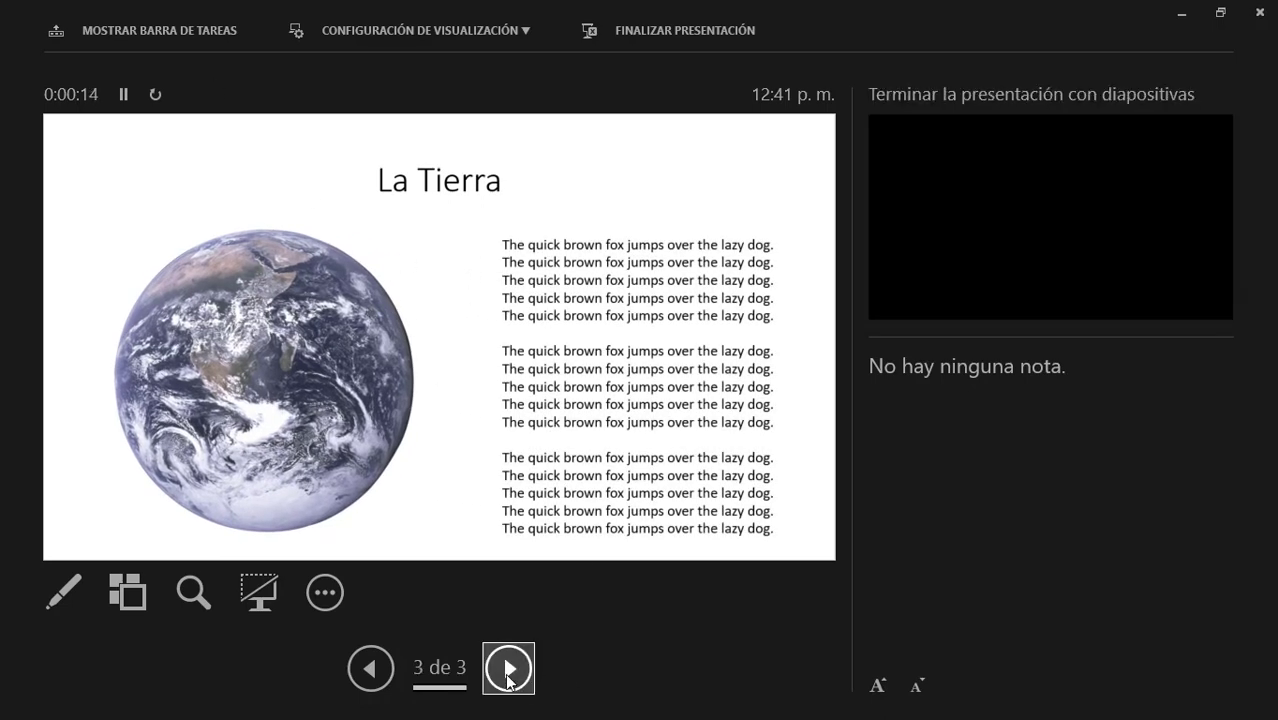
{"action": "left_click", "coordinate": [509, 678]}
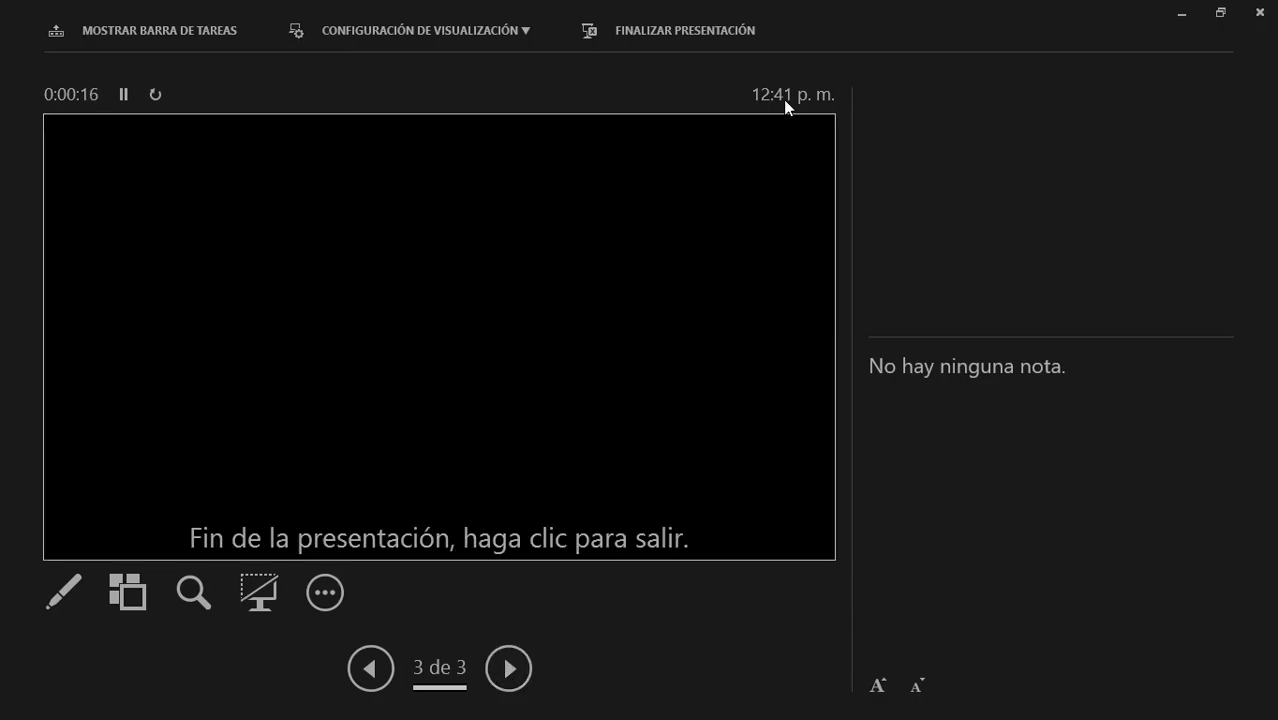
{"action": "left_click", "coordinate": [1259, 12]}
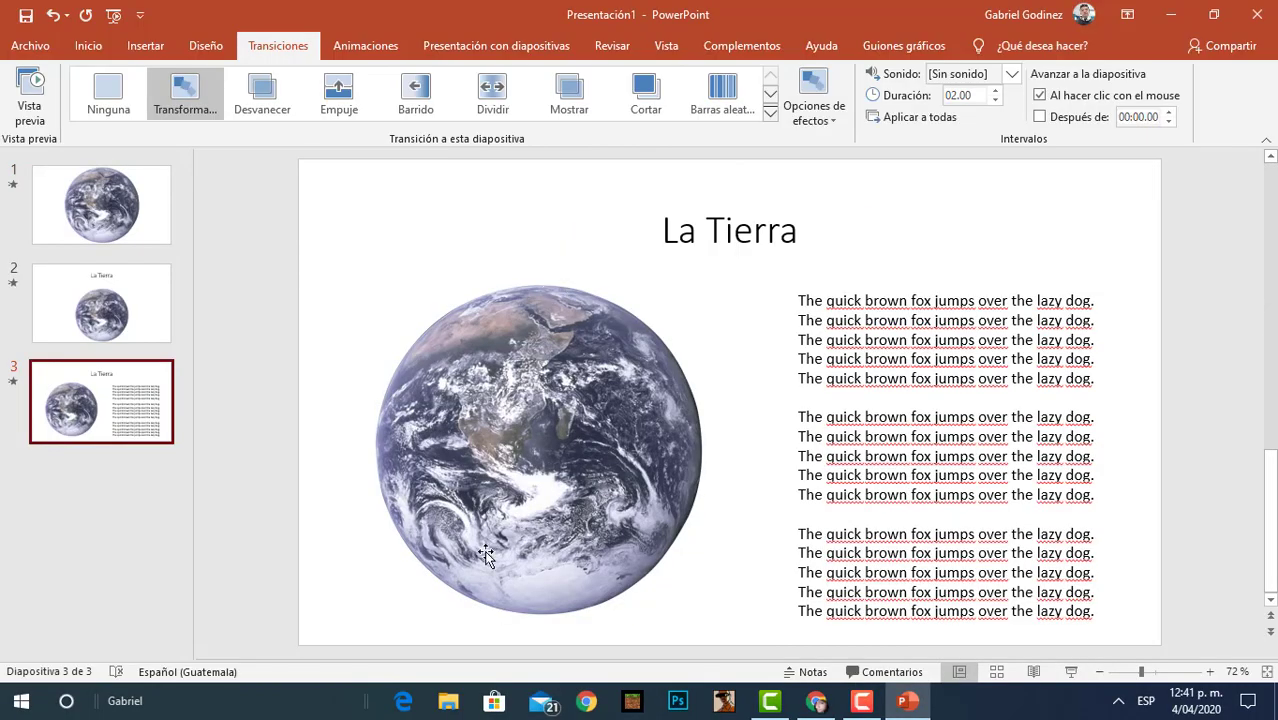